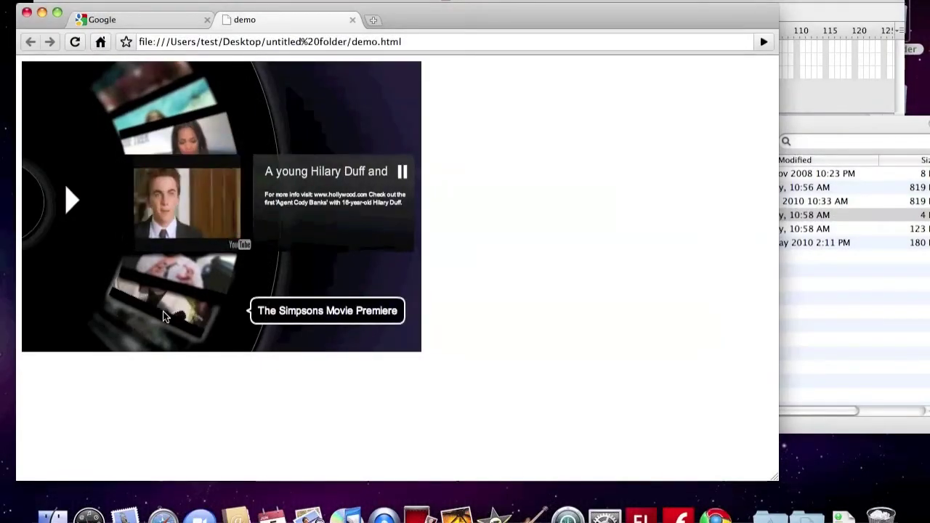
- Play the District 9 Trailer 2 HD, Alvin and the Chipmunks interview and Just Married clips from the carousel
left_click(184, 321)
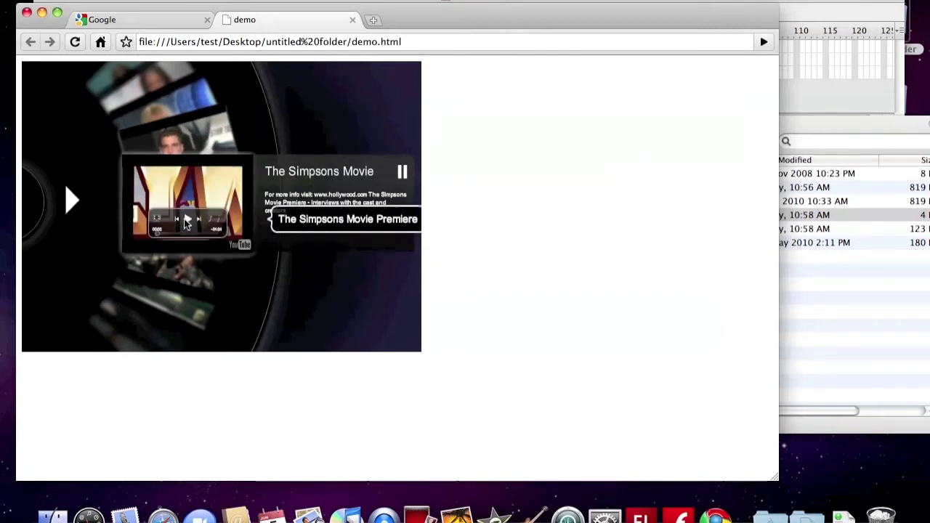
left_click(183, 107)
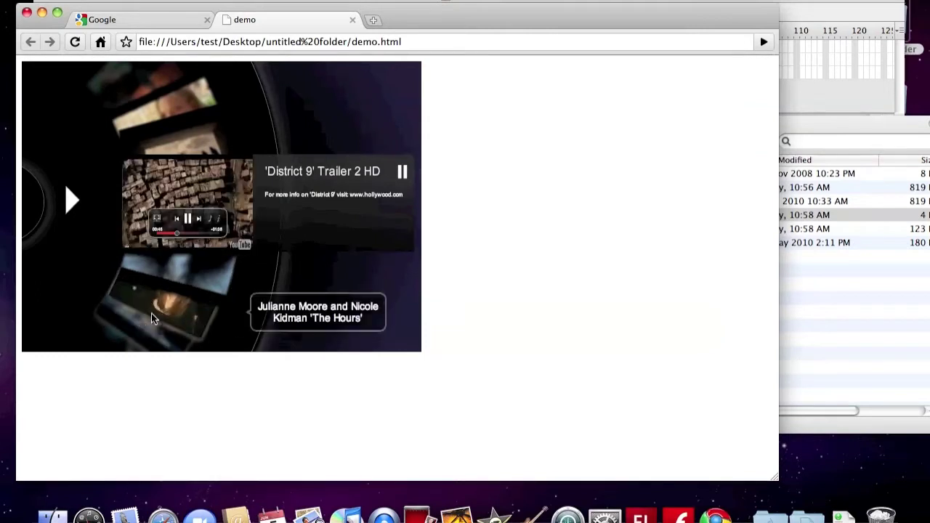
left_click(144, 335)
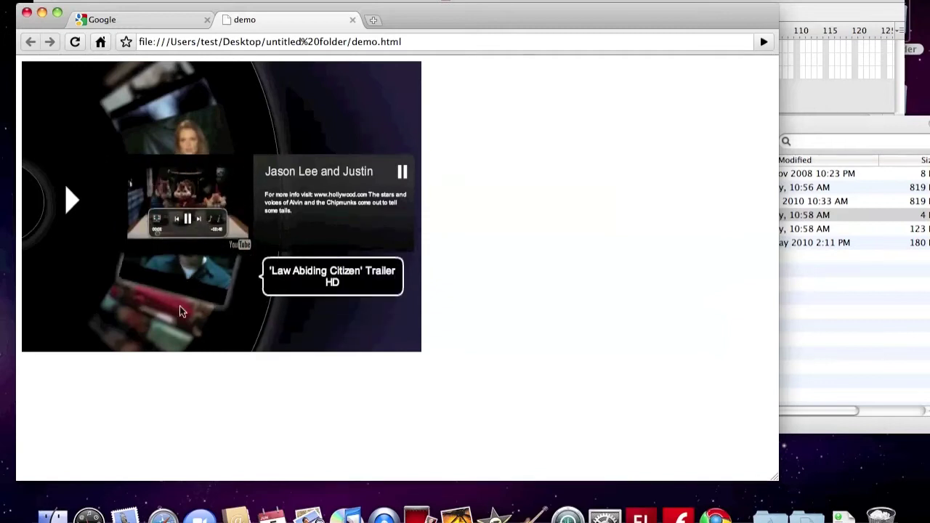
left_click(191, 327)
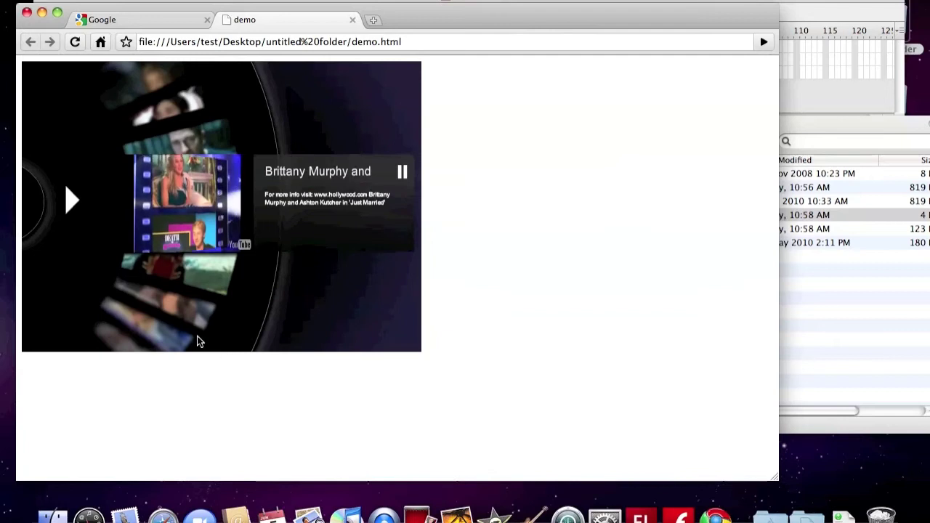
left_click(218, 321)
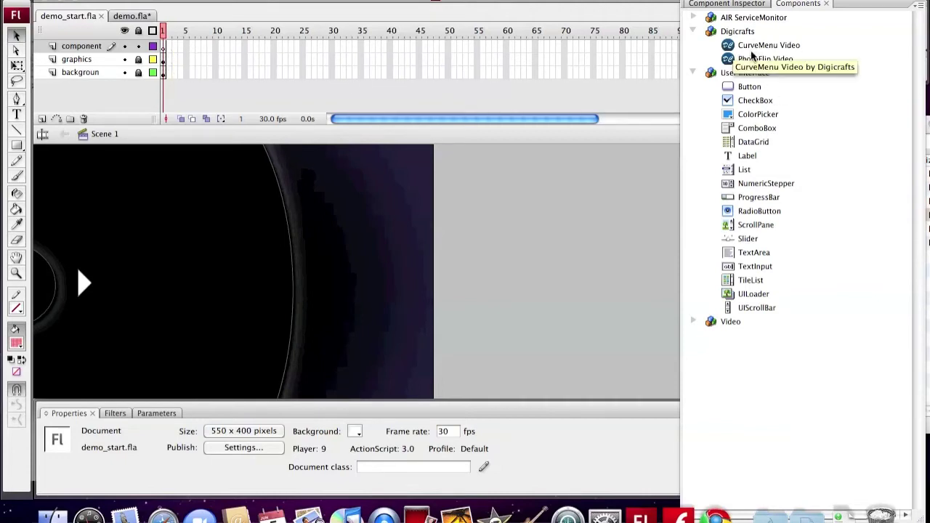
- Drag a CurveMenu Video component from the Components panel onto the demo_start.fla stage
left_click_drag(750, 49, 298, 195)
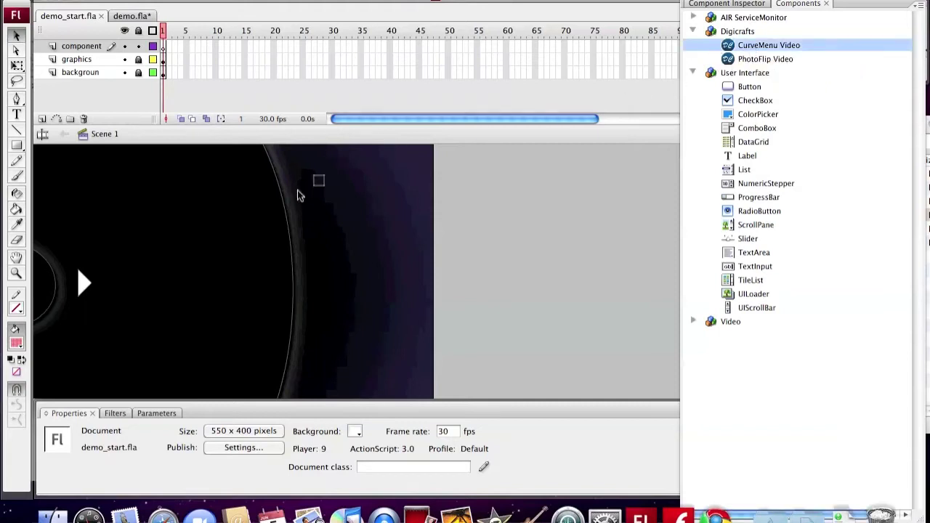
left_click_drag(308, 248, 306, 246)
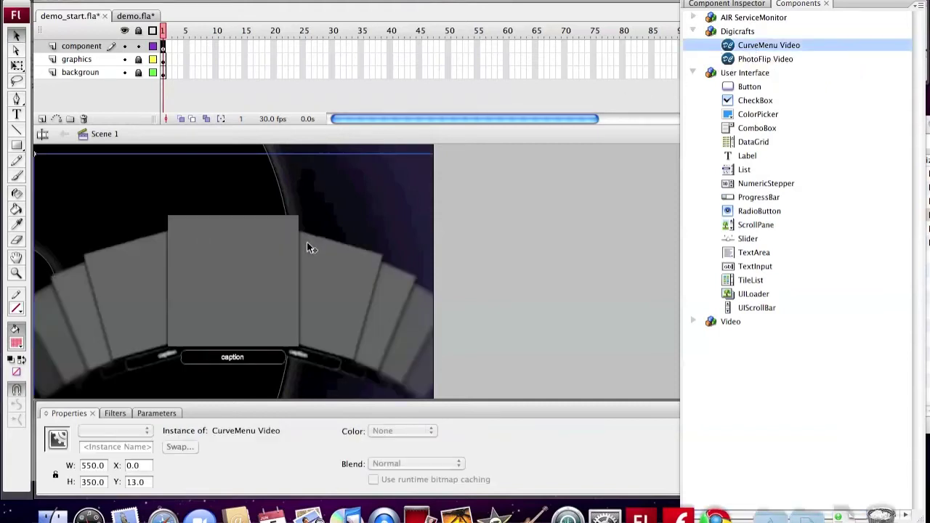
- Enable vertical alignment of the menu items and nudge the component up to Y 2
left_click(736, 4)
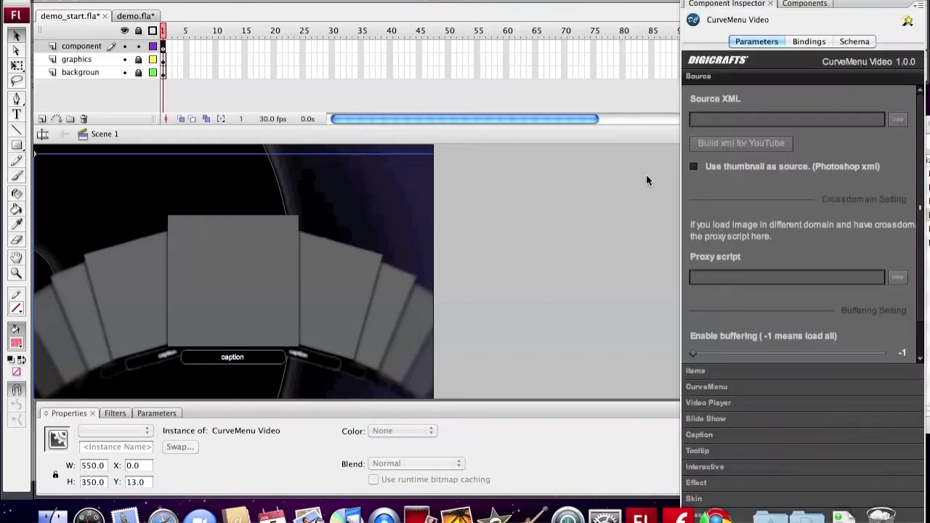
left_click(703, 386)
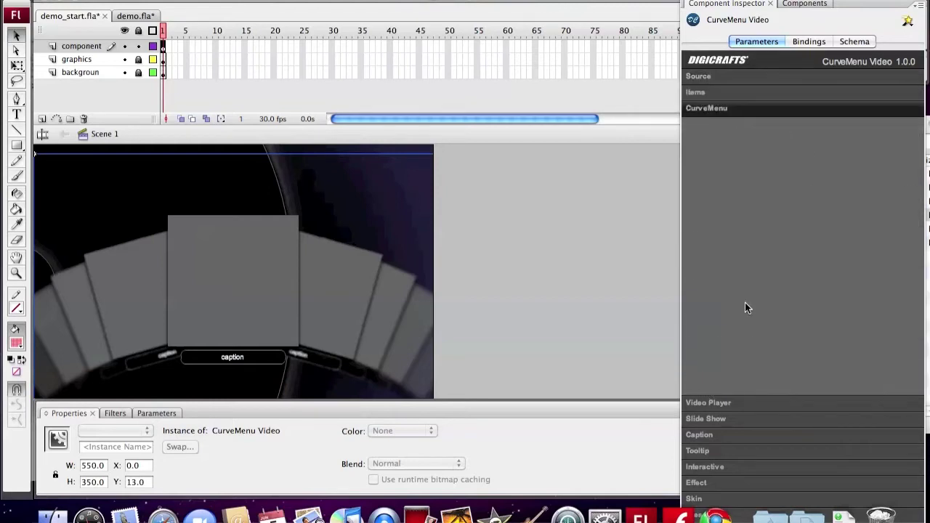
left_click(694, 153)
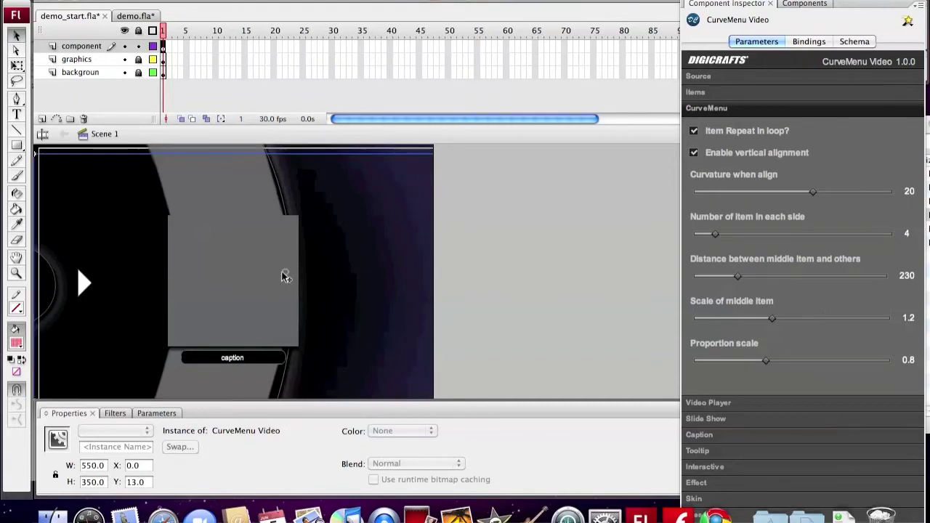
key("shift+Up")
key("Up")
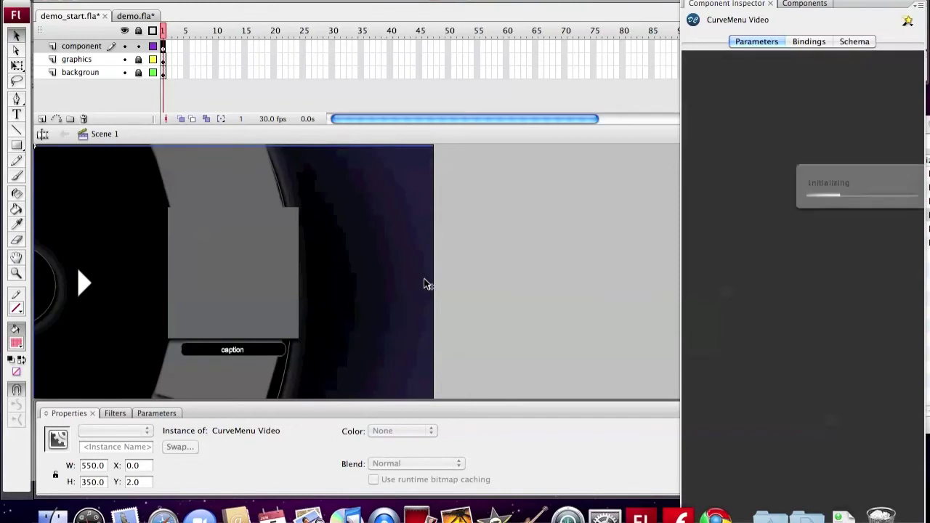
- Narrow the component to about 443 px and set the middle-item distance to 119
key("q")
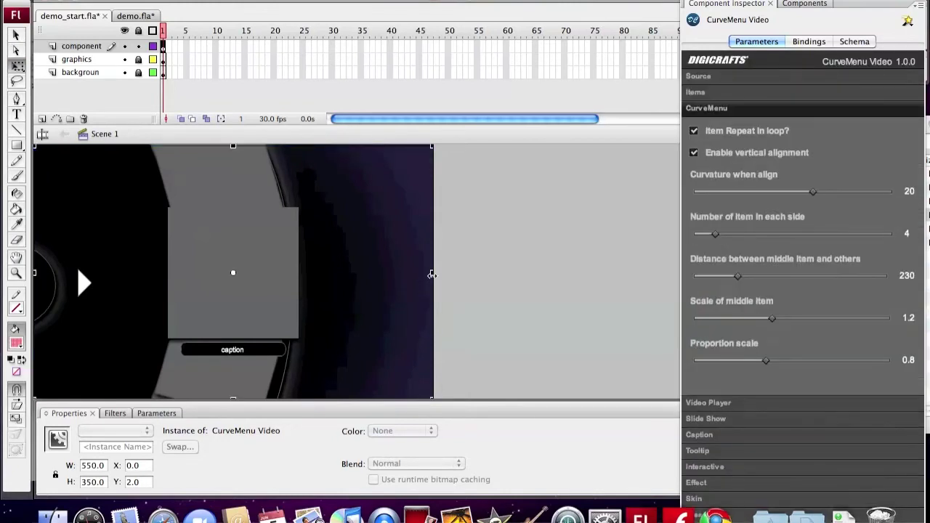
left_click_drag(423, 273, 355, 272)
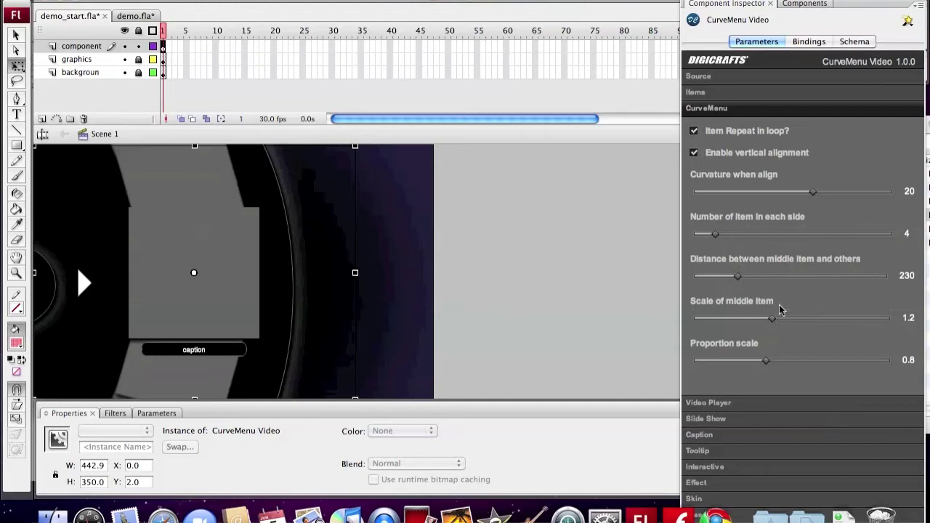
left_click_drag(737, 277, 718, 283)
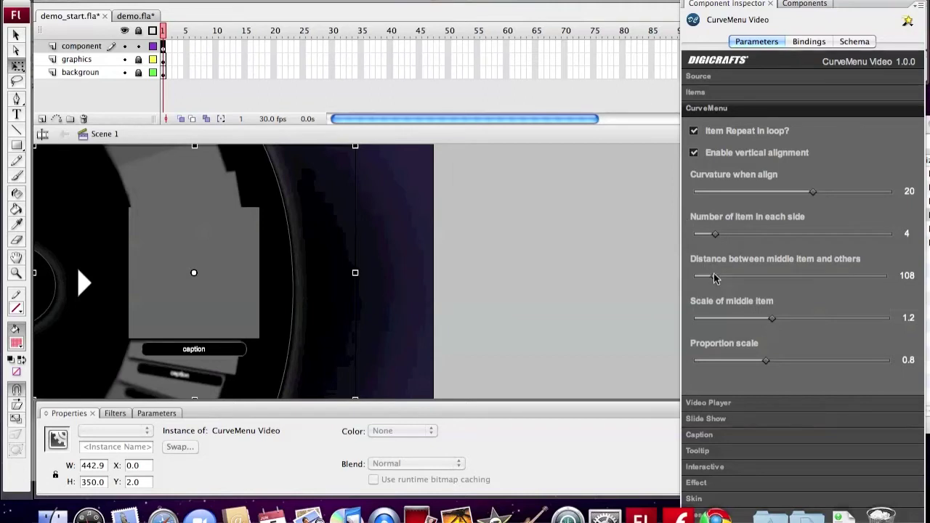
left_click_drag(715, 277, 717, 278)
left_click(704, 92)
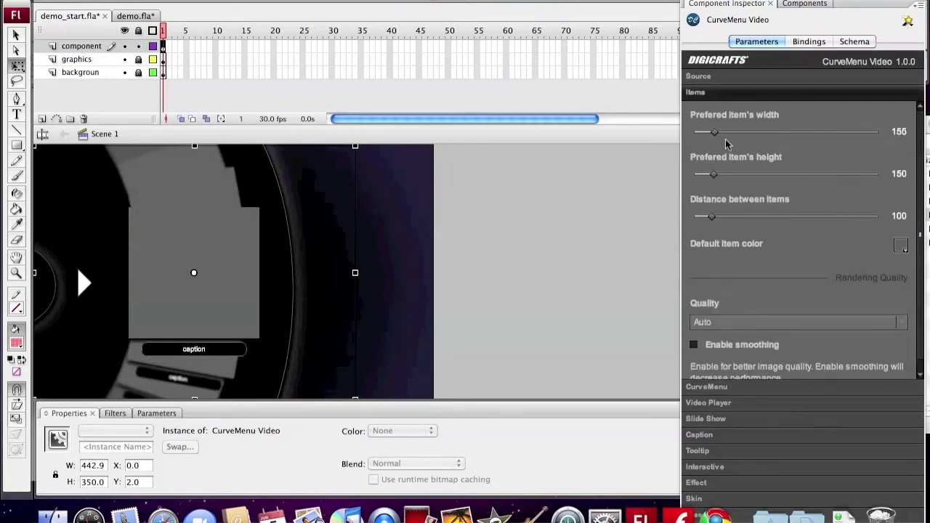
- Set the item width and height to 130 and raise the curvature to 30
left_click_drag(726, 147, 721, 205)
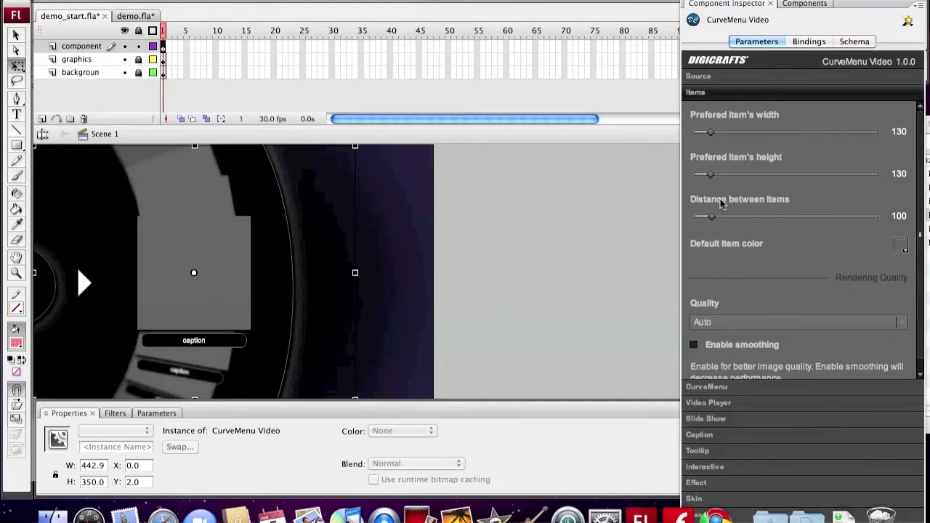
left_click(706, 387)
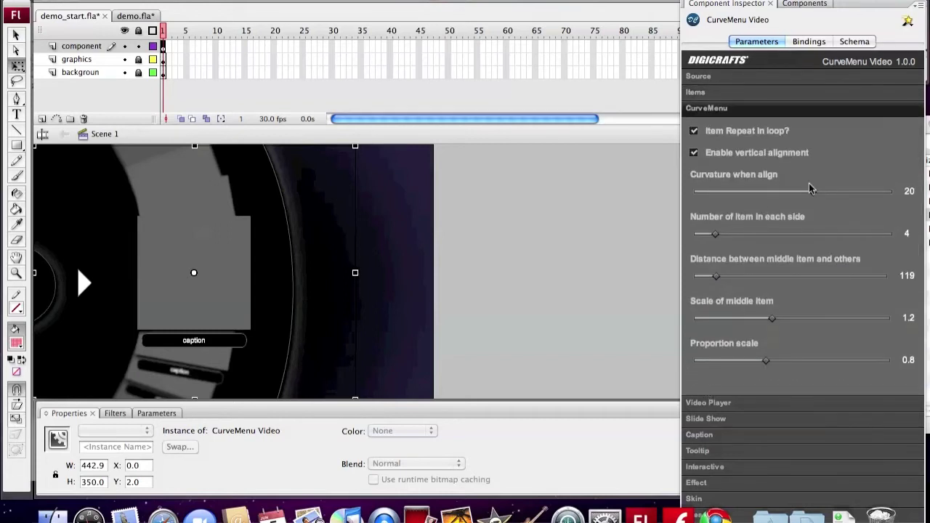
mouse_move(811, 193)
left_mouse_down()
mouse_move(791, 194)
mouse_move(824, 195)
left_mouse_up()
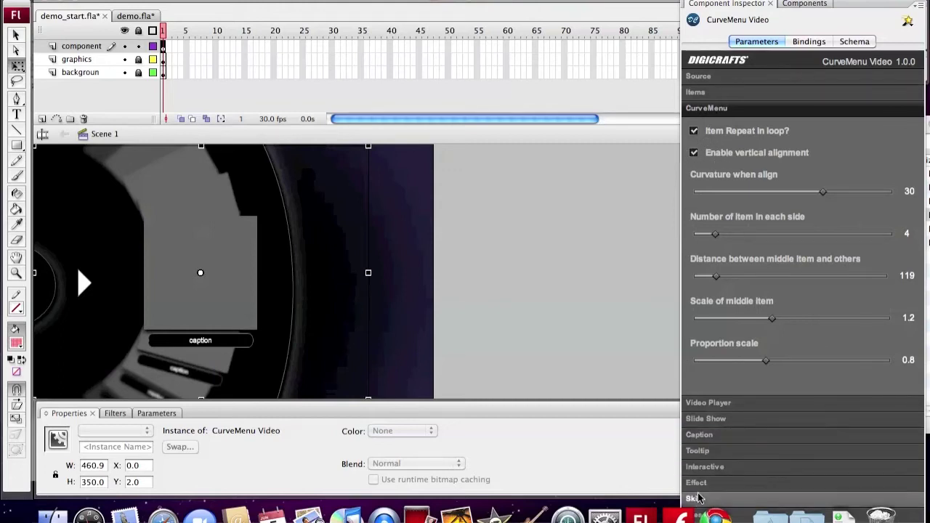
- Turn off the caption display for the menu items
left_click(700, 436)
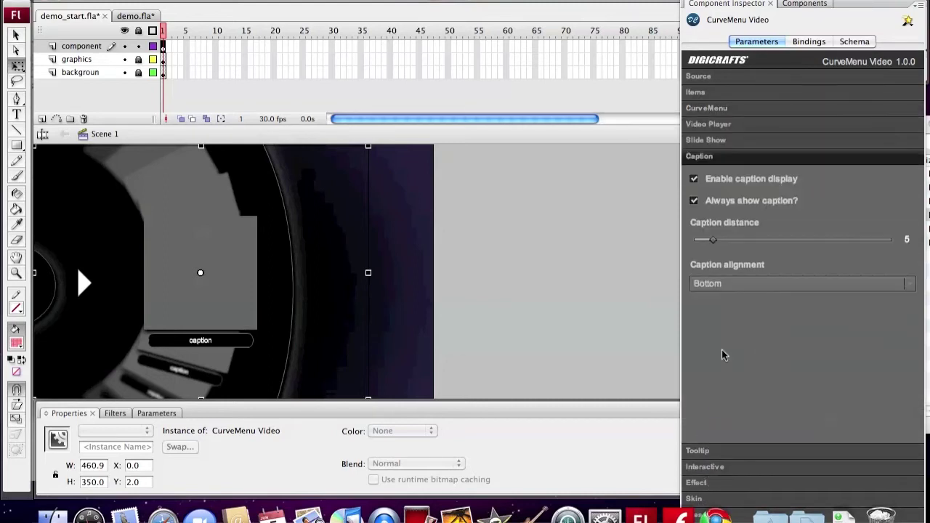
left_click(694, 180)
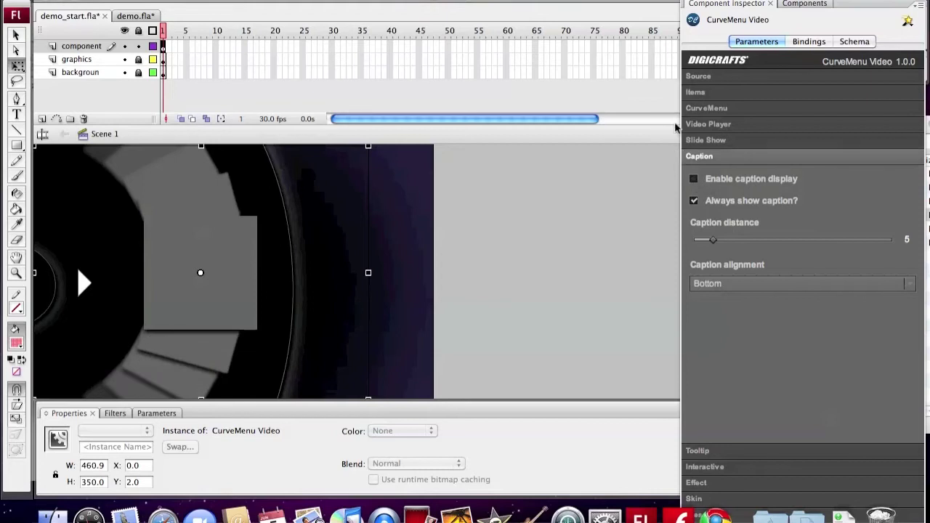
left_click(708, 77)
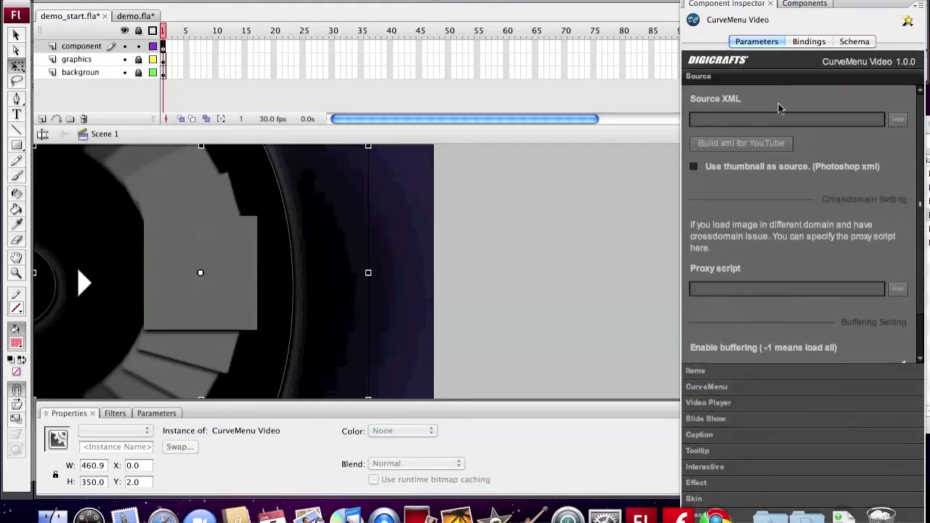
- Generate a YouTube feed for the 'digicraf' channel and fill it into Source XML
left_click(770, 146)
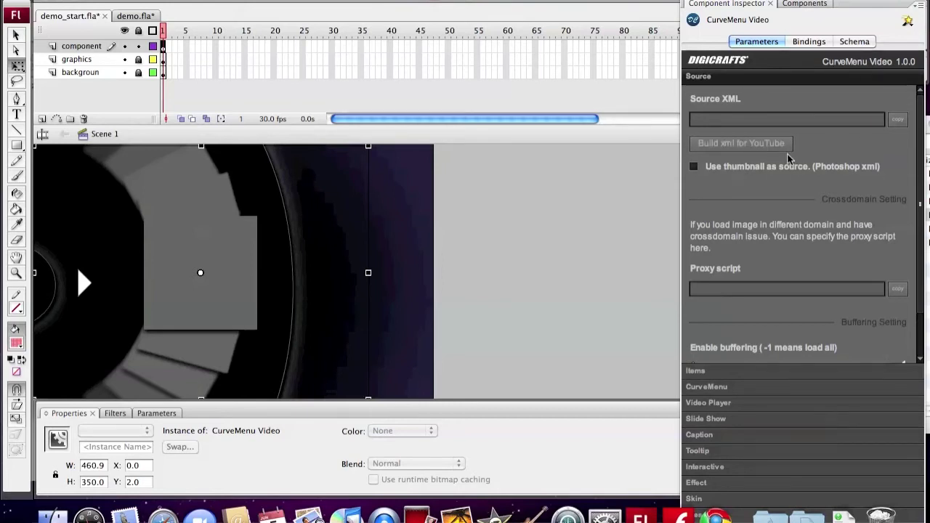
left_click(756, 147)
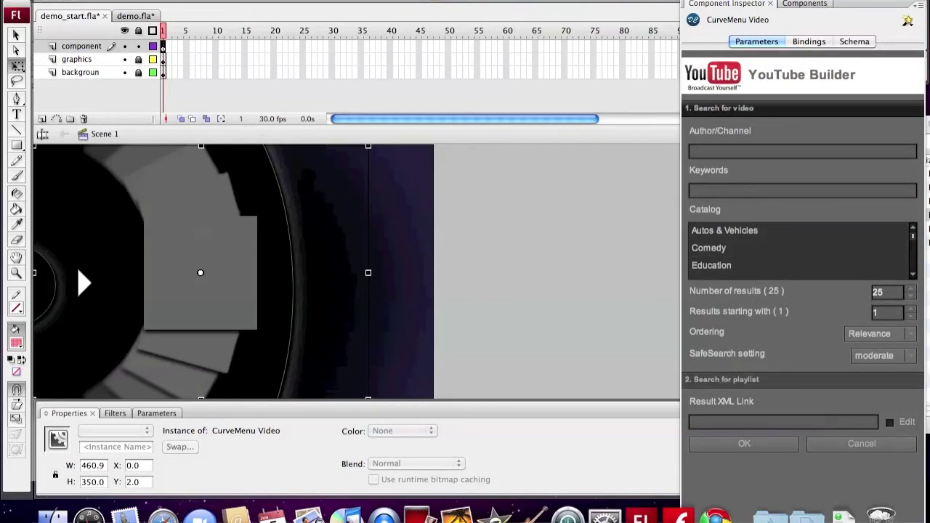
type("digicrafts")
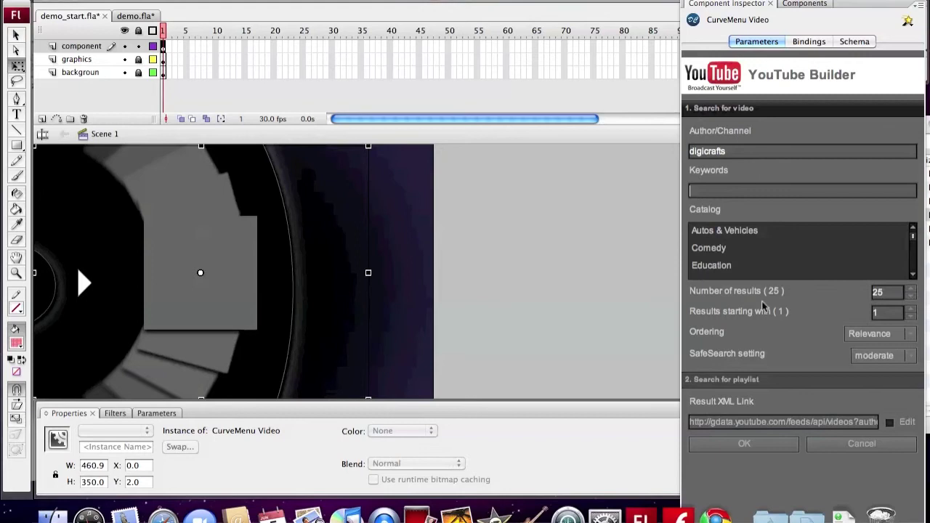
left_click(737, 443)
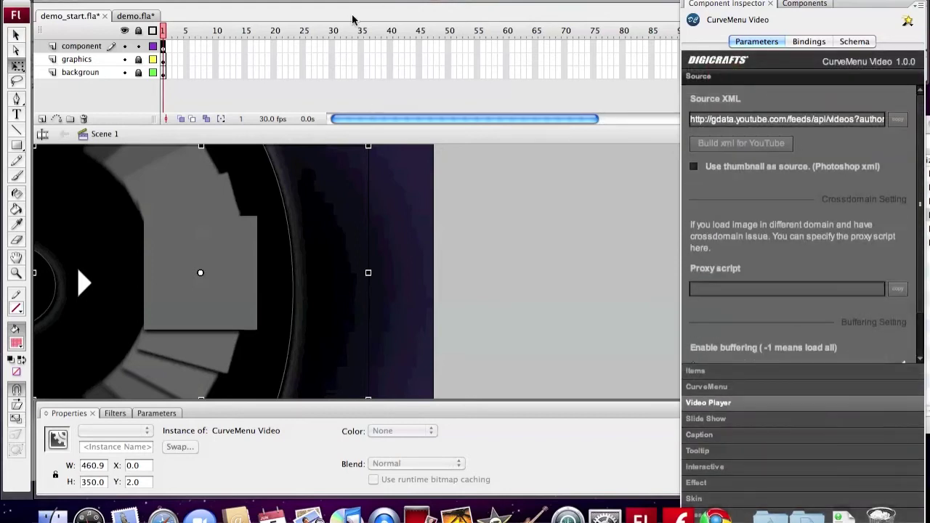
- Test the movie to preview the YouTube playlist, then open skin.fla
left_click(378, 1)
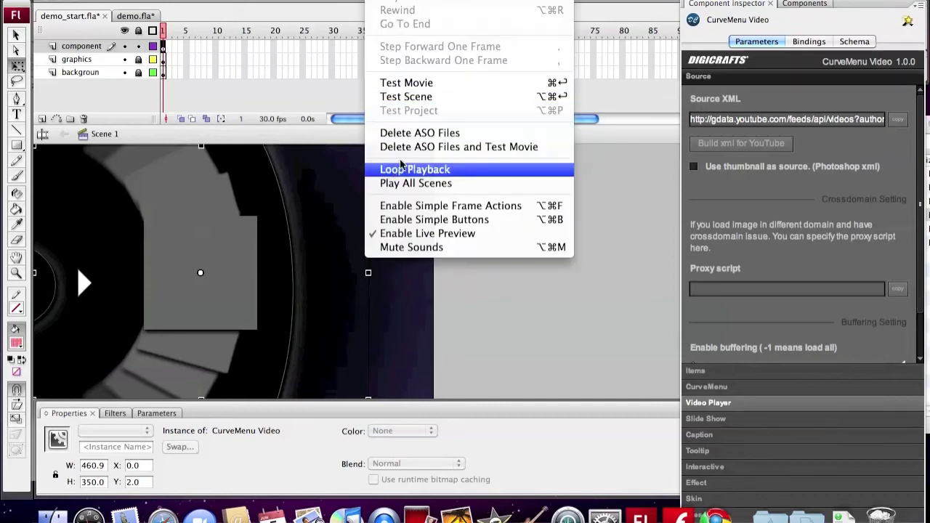
left_click(415, 83)
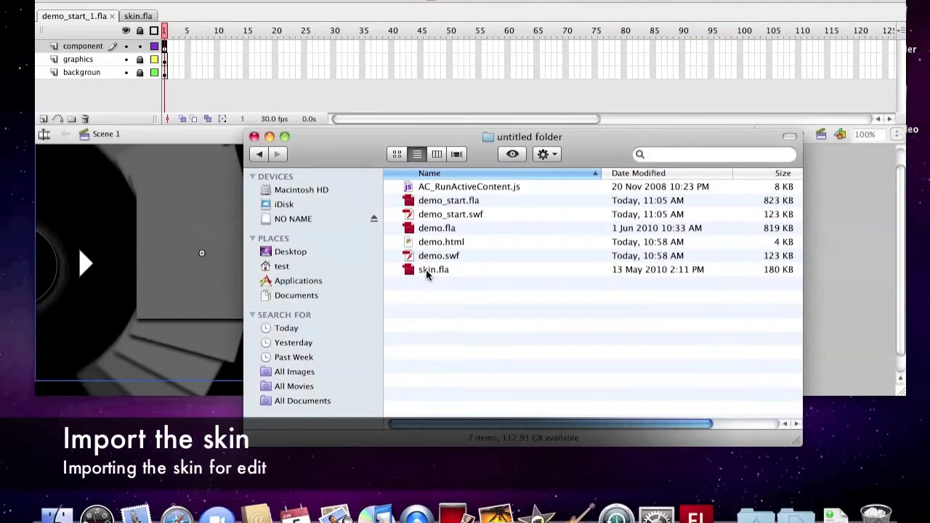
double_click(426, 270)
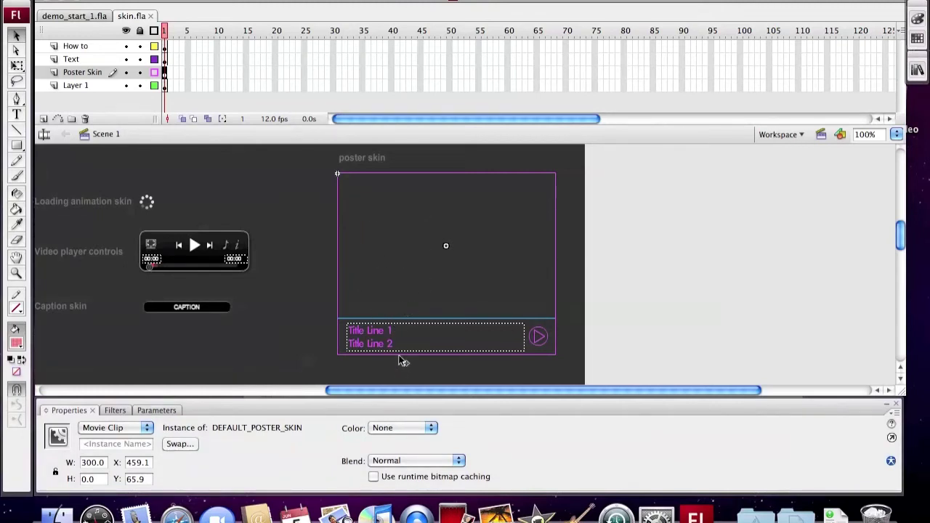
- Copy the poster skin from skin.fla and paste it into demo_start_1.fla's library
left_click(132, 1)
left_click(135, 46)
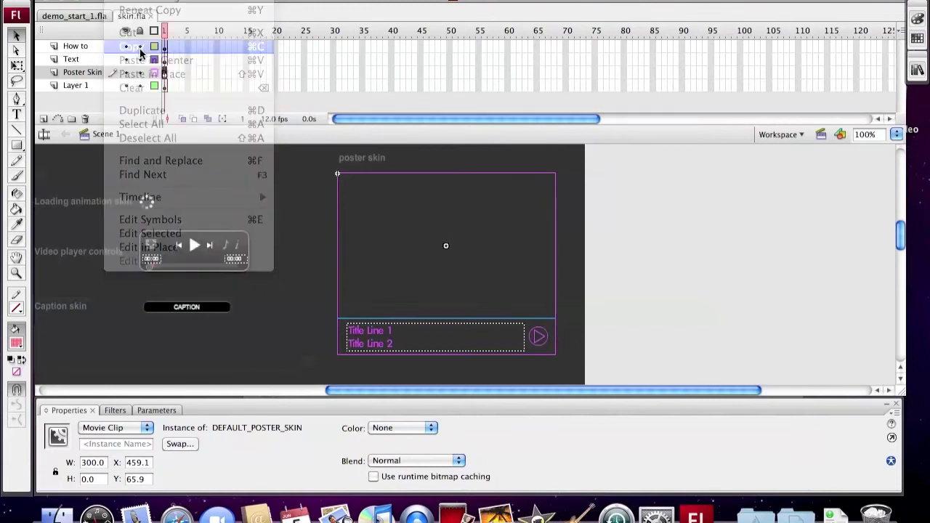
left_click(94, 17)
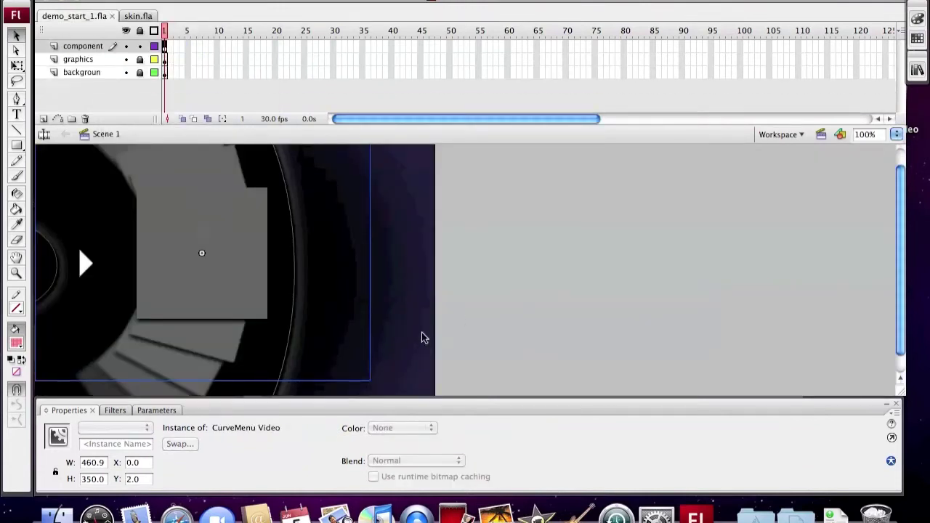
left_click(480, 1)
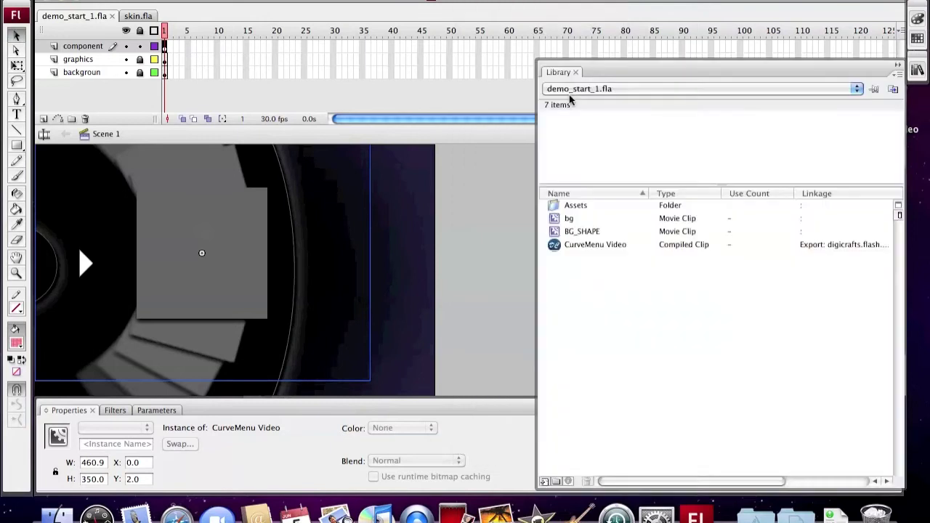
right_click(609, 309)
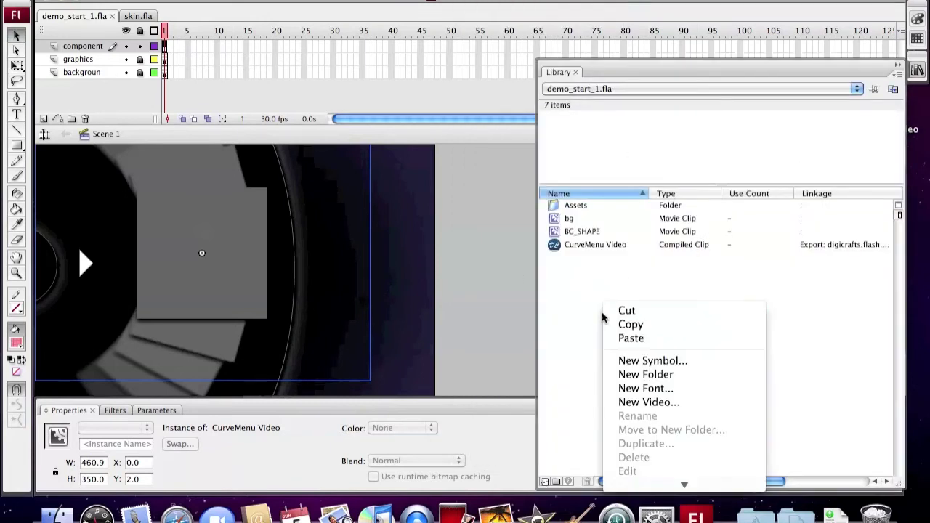
left_click(631, 338)
double_click(557, 260)
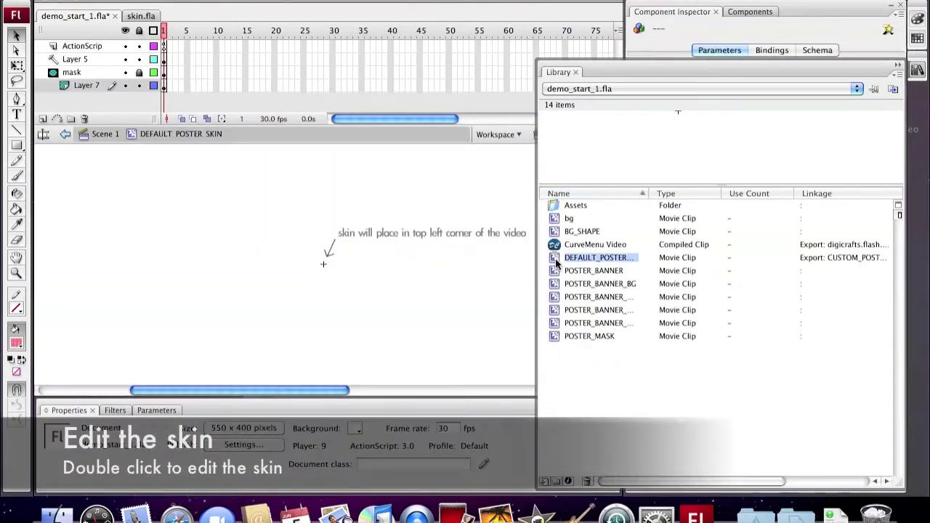
left_click_drag(436, 291, 303, 245)
left_click(66, 46)
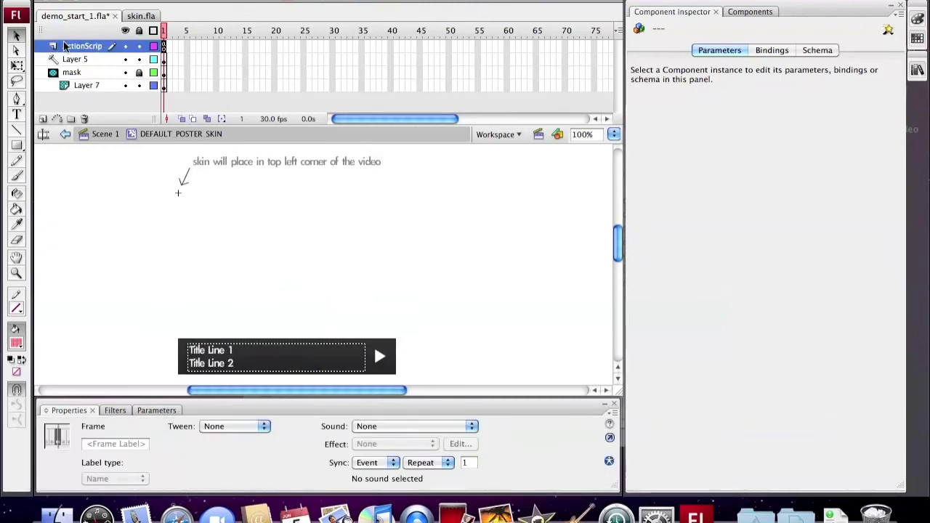
left_click(489, 1)
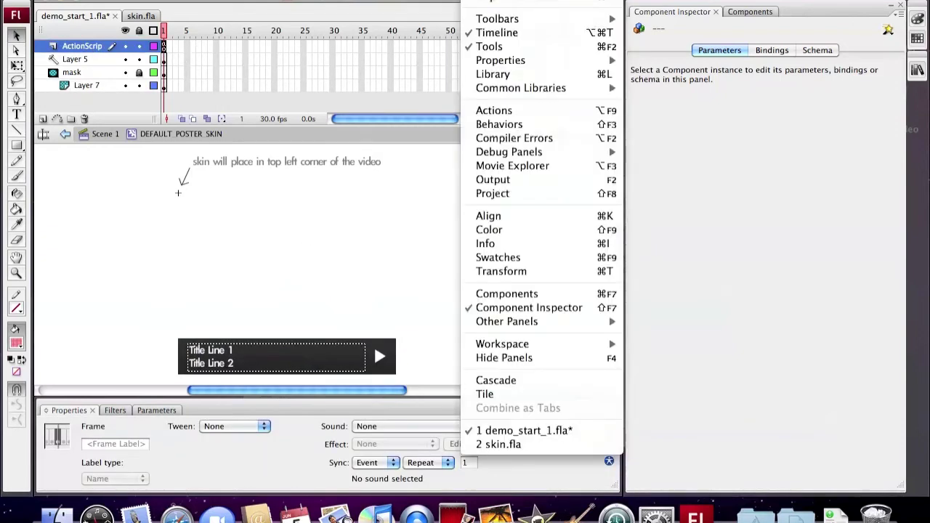
left_click(528, 110)
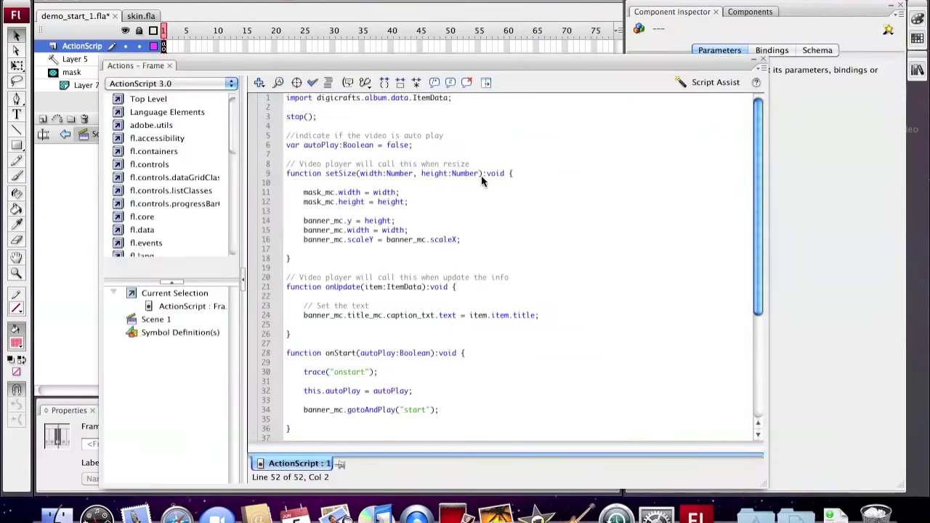
left_click_drag(759, 162, 769, 88)
left_click(763, 63)
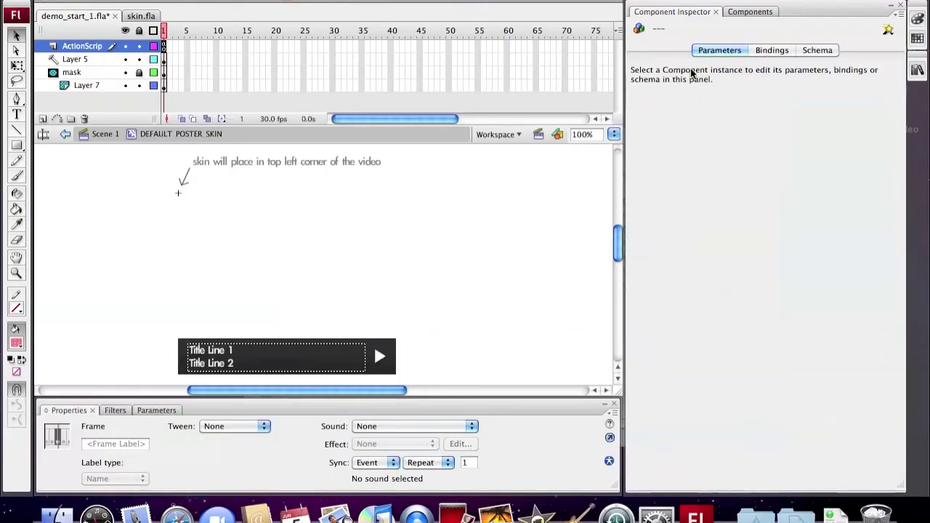
left_click(96, 73)
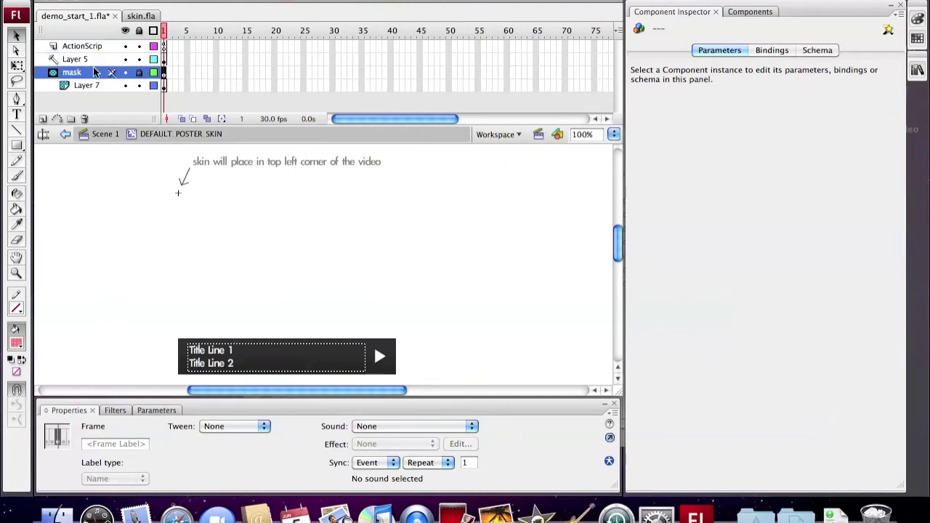
left_click(154, 72)
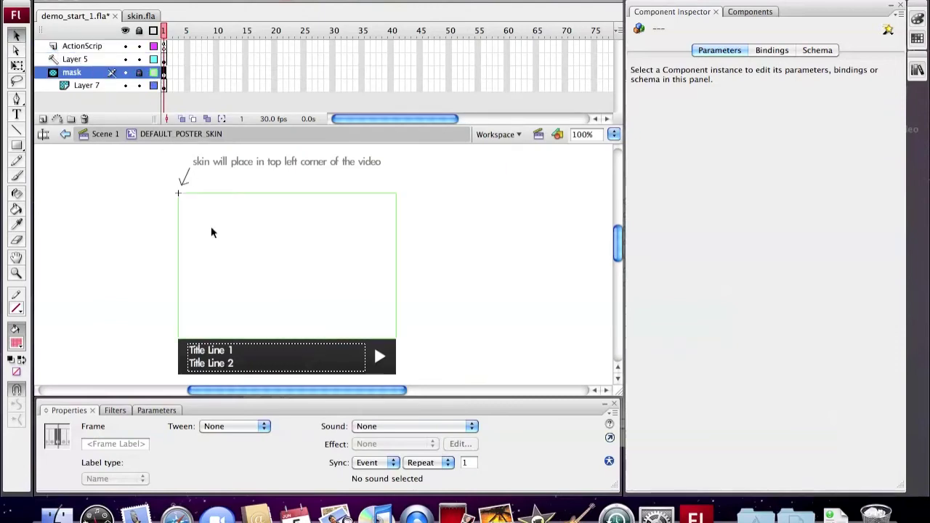
left_click(154, 72)
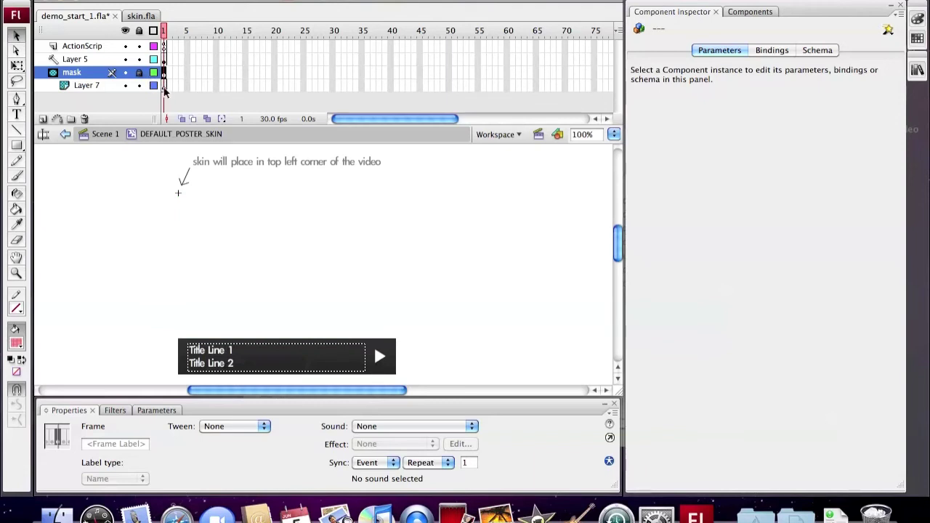
left_click(164, 86)
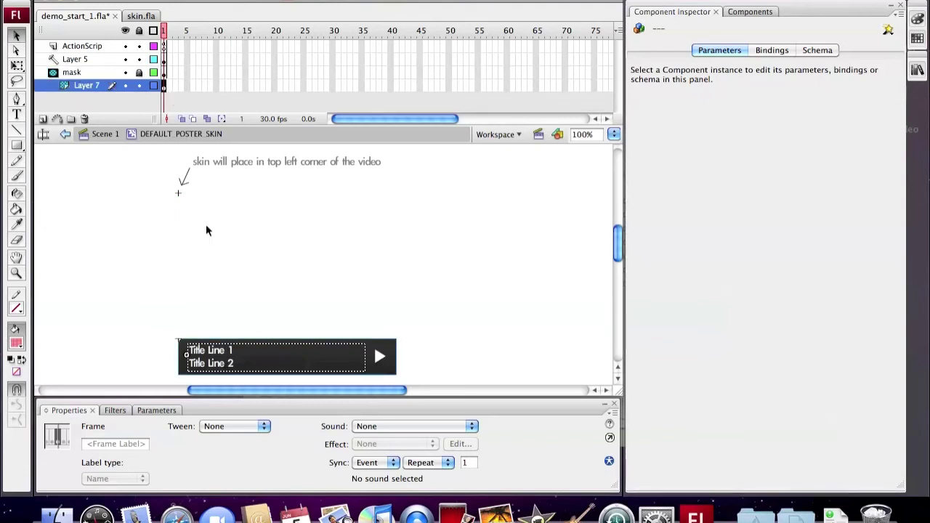
double_click(190, 358)
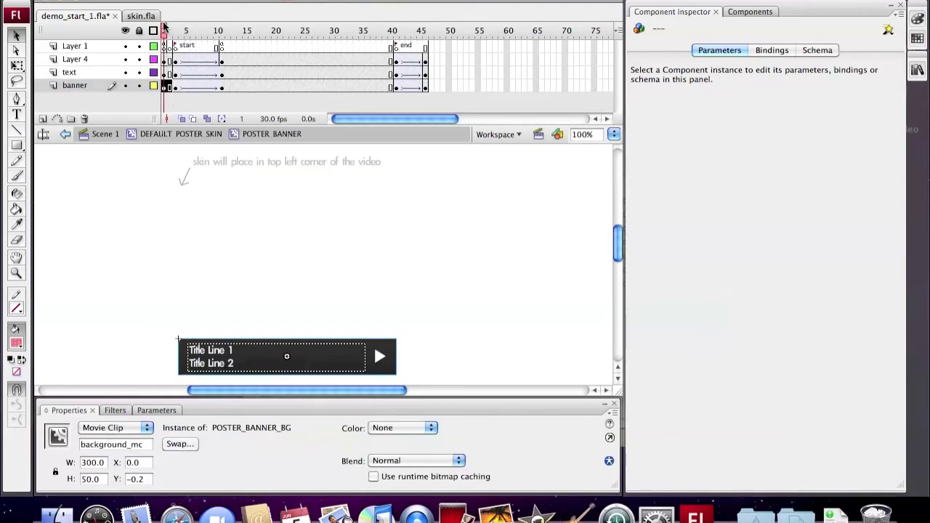
left_click_drag(164, 27, 154, 46)
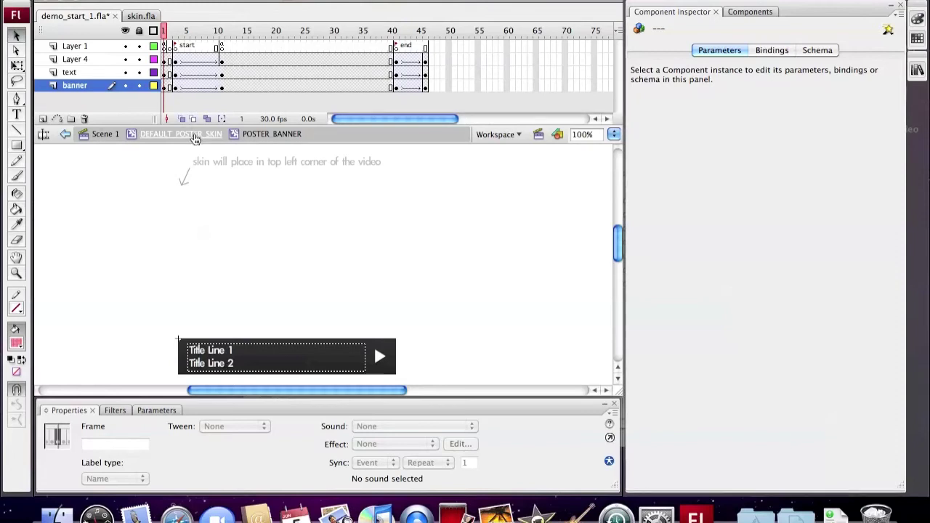
left_click(195, 138)
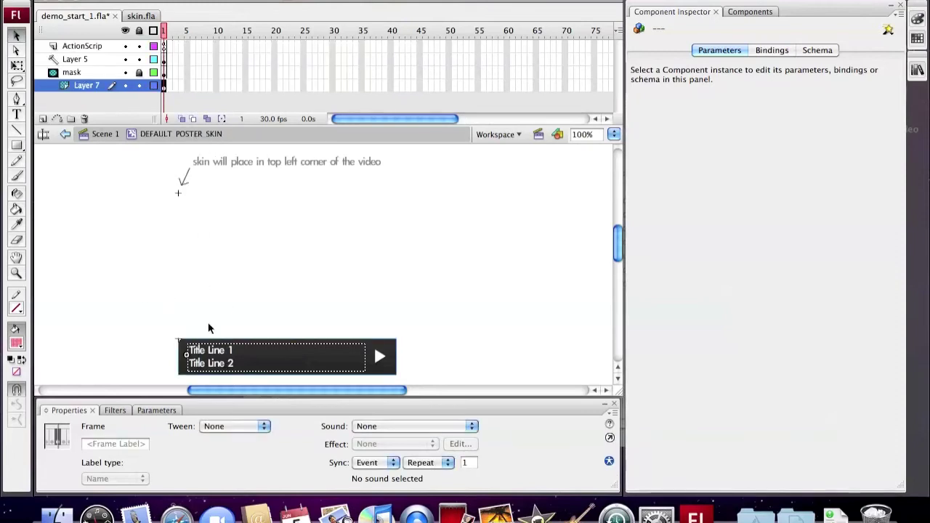
left_click(195, 351)
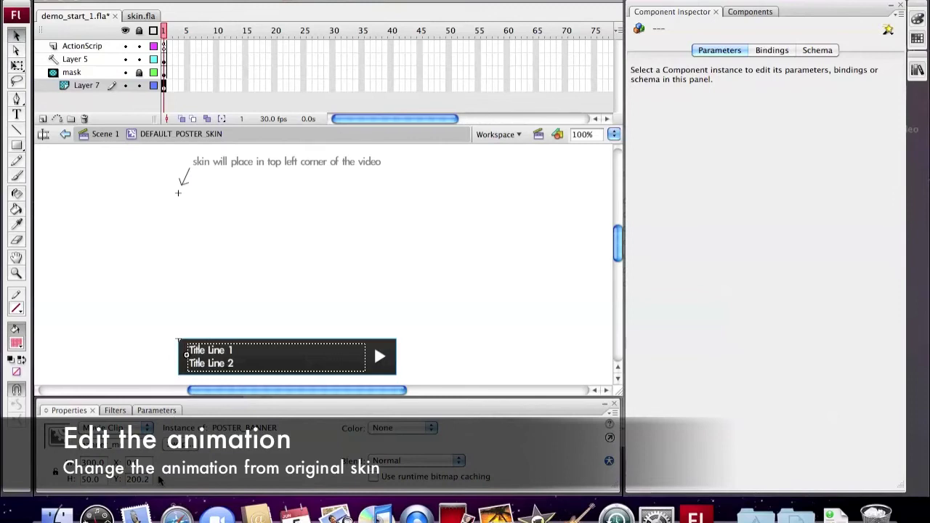
- Set the poster banner instance's Y position to 0
type("0")
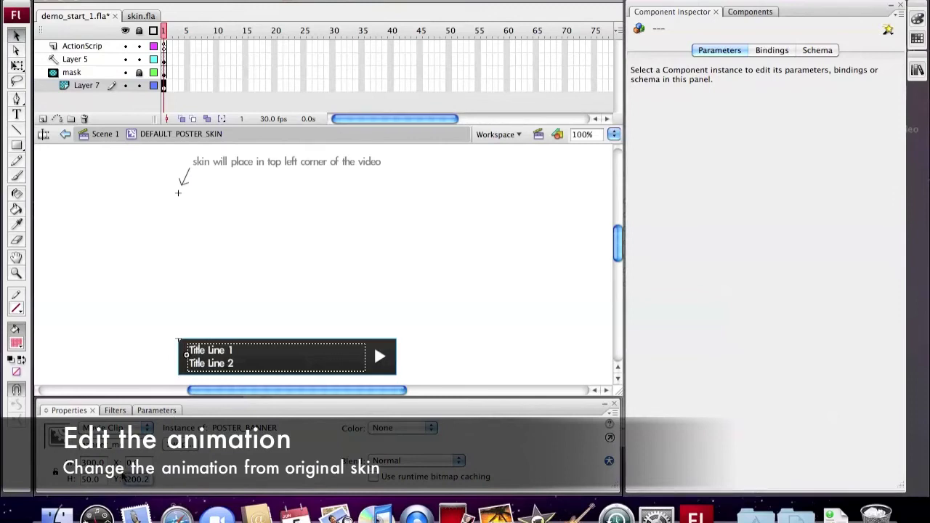
key("Return")
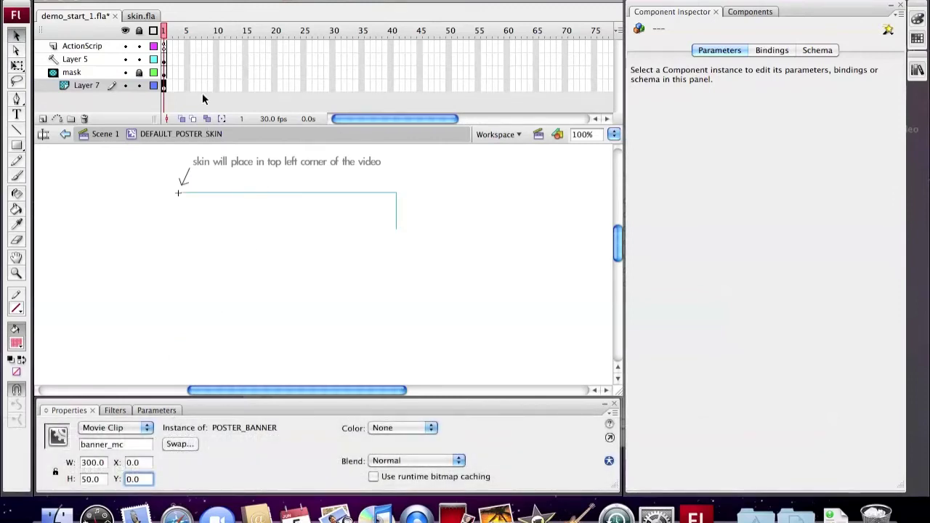
left_click(163, 85)
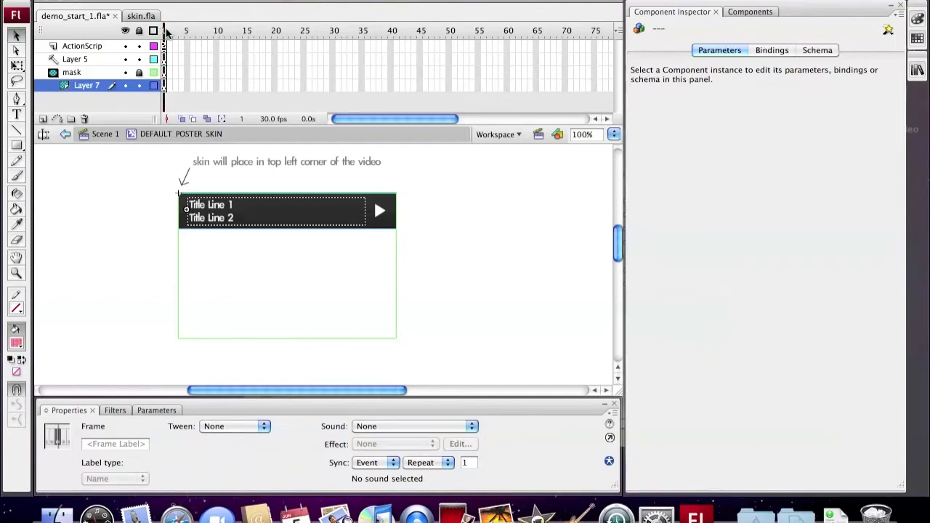
- Inside POSTER_BANNER at frame 14, set the banner clip's Y to 0
left_click(245, 220)
double_click(246, 222)
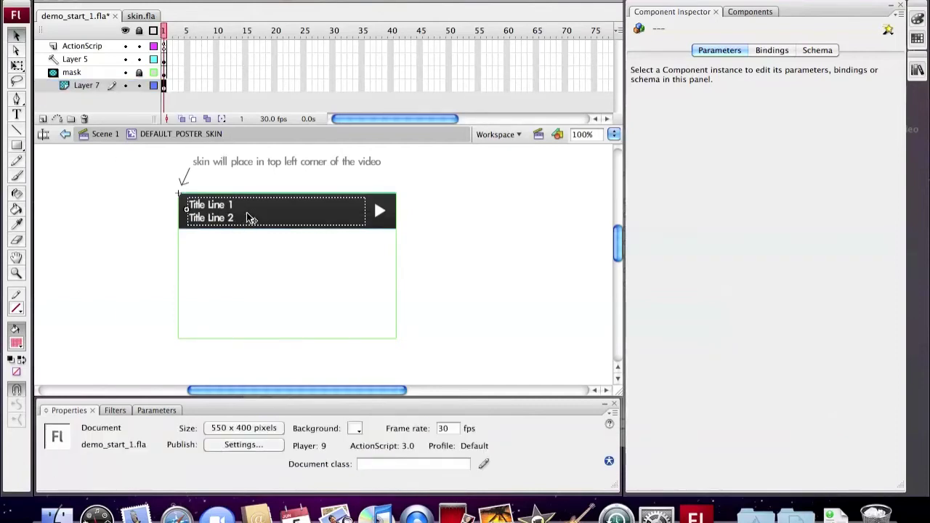
left_click_drag(166, 30, 198, 31)
key("Return")
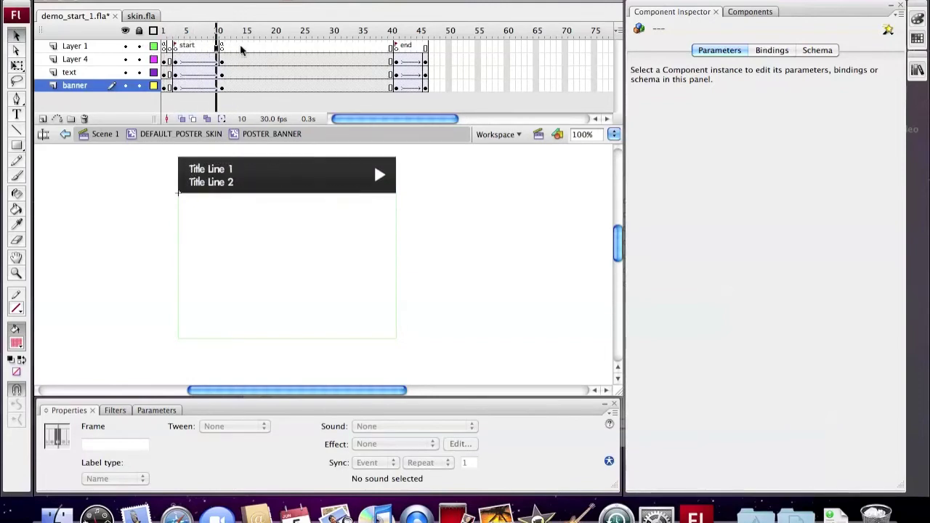
left_click_drag(155, 160, 409, 178)
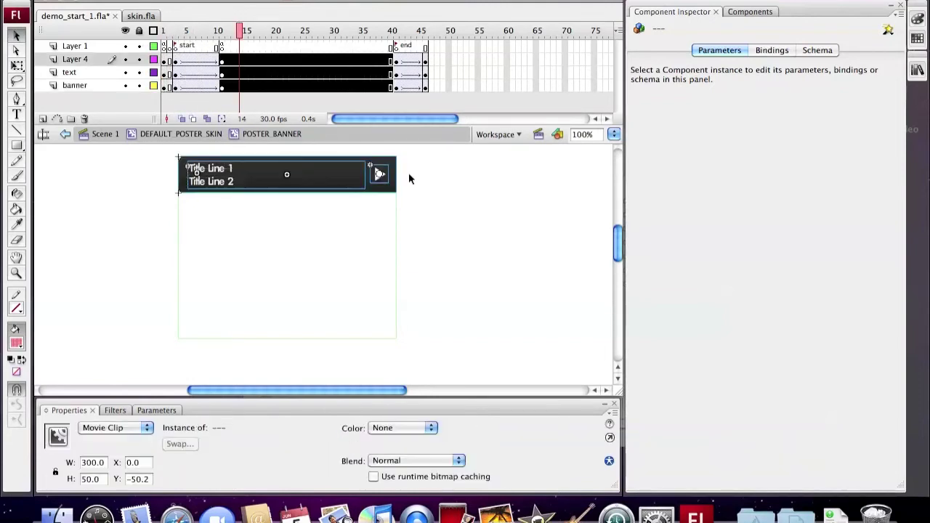
key("shift+Down")
key("shift+Down")
key("shift+Down")
key("shift+Down")
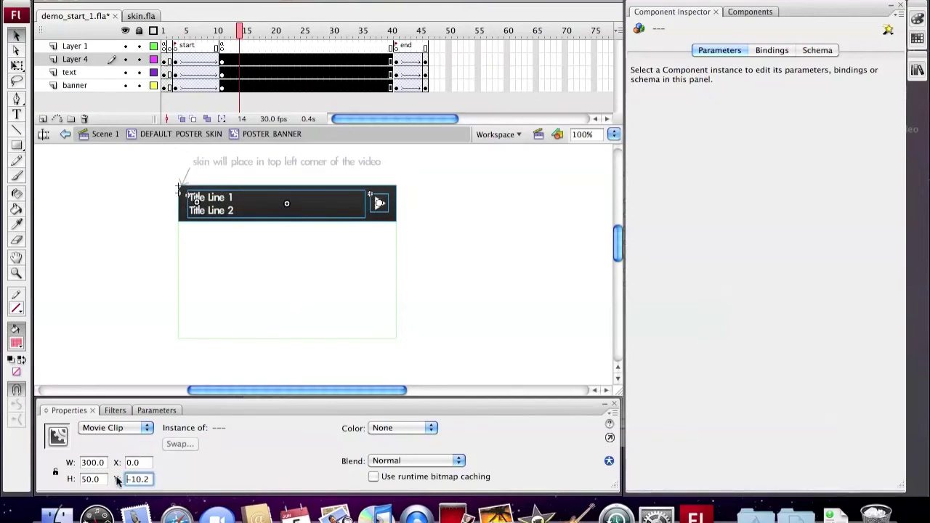
double_click(141, 481)
type("0")
key("Return")
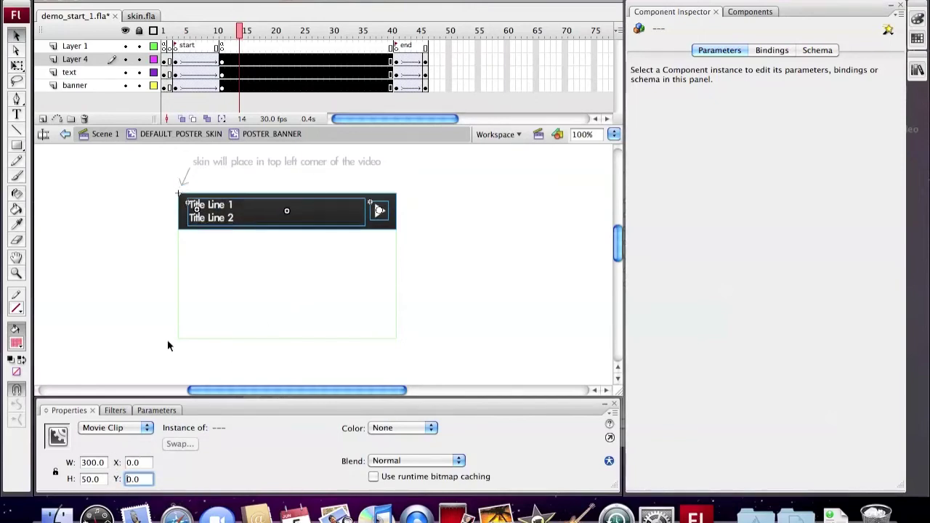
left_click(158, 218)
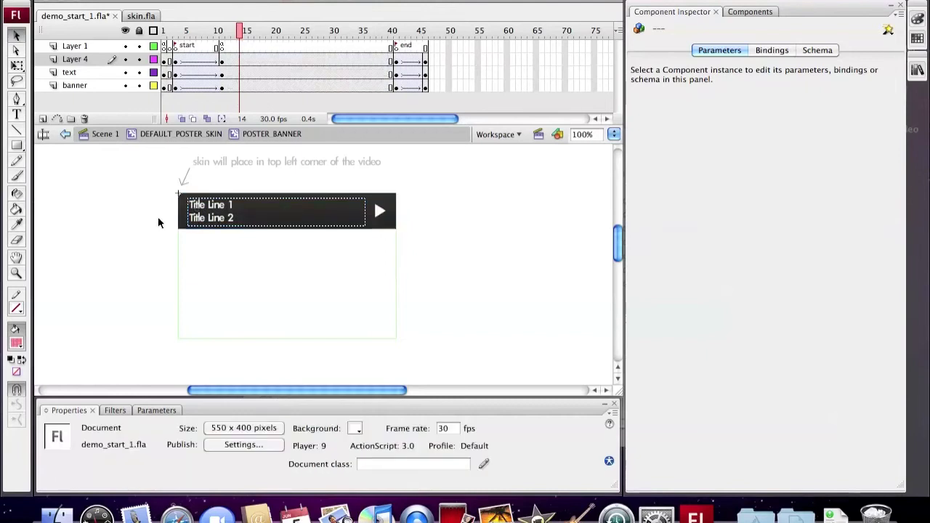
- Set the POSTER BANNER BG background shape's height to 200
left_click(184, 223)
double_click(184, 223)
left_click(166, 245)
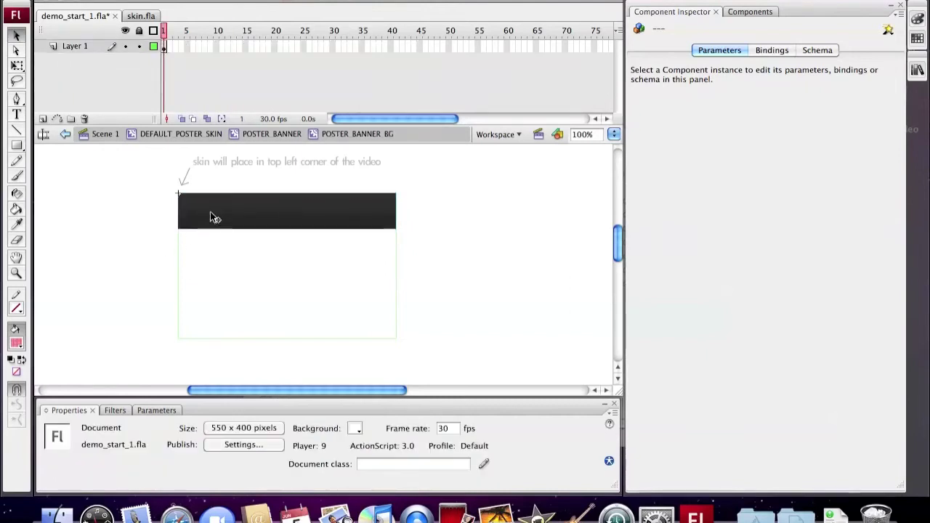
left_click(212, 214)
double_click(94, 479)
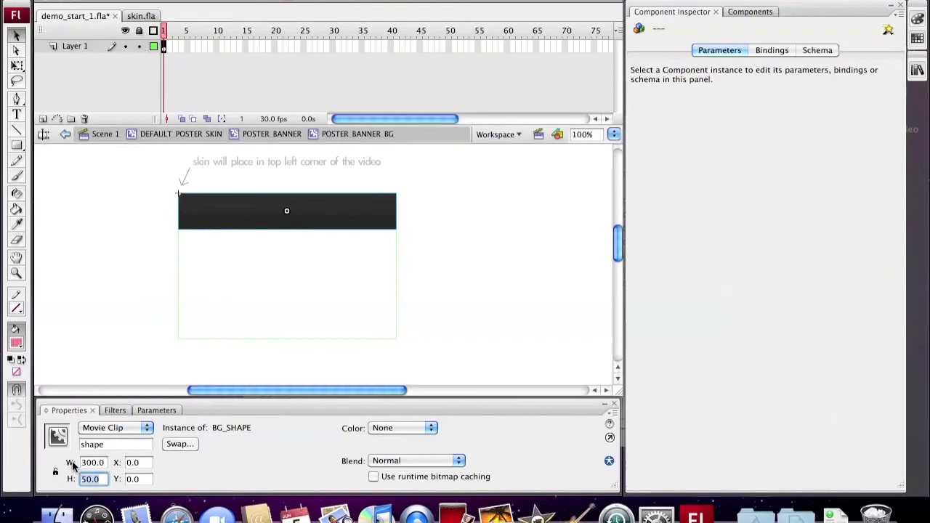
type("200")
key("Return")
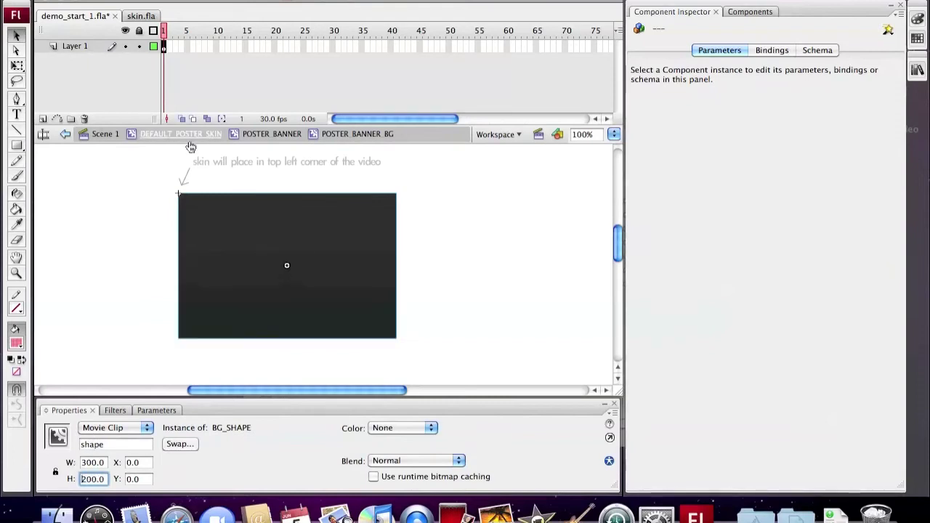
- Shift the banner clip left off the skin at frames 3 and 1, then preview the slide-in
left_click(275, 132)
left_click_drag(244, 45, 176, 64)
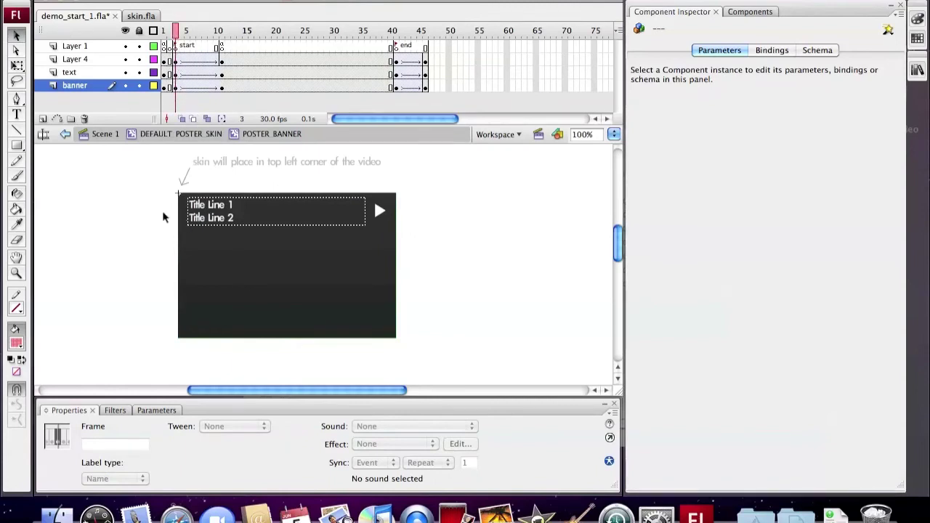
left_click_drag(155, 200, 405, 251)
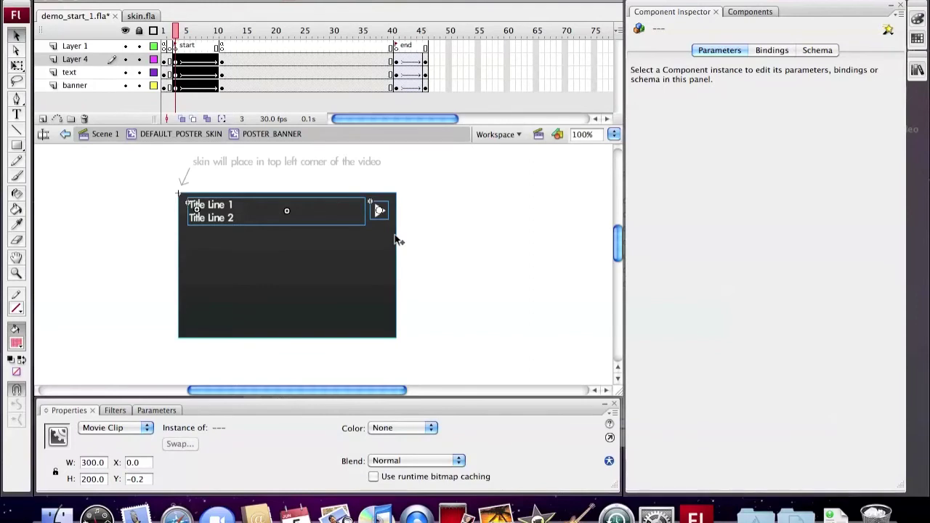
key("shift+Left")
key("shift+Left")
key("shift+Left")
key("shift+Left")
key("shift+Left")
key("shift+Left")
key("shift+Left")
key("shift+Left")
key("shift+Left")
key("shift+Left")
key("shift+Left")
key("shift+Left")
key("shift+Left")
key("shift+Left")
key("shift+Left")
key("shift+Left")
key("shift+Left")
key("shift+Left")
key("shift+Left")
key("shift+Left")
key("shift+Left")
key("shift+Left")
key("shift+Left")
key("shift+Left")
key("shift+Left")
key("shift+Left")
key("shift+Left")
key("shift+Left")
key("shift+Left")
key("shift+Left")
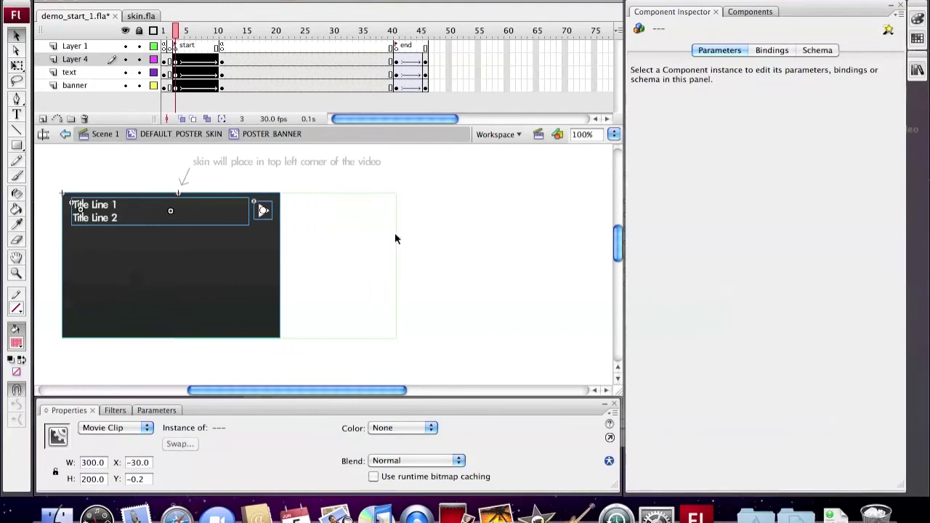
key("shift+Left")
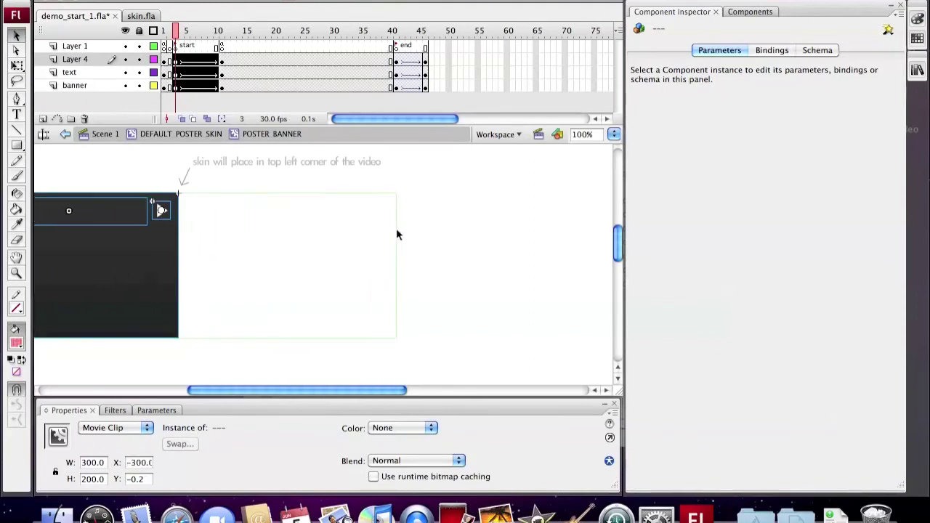
left_click(164, 30)
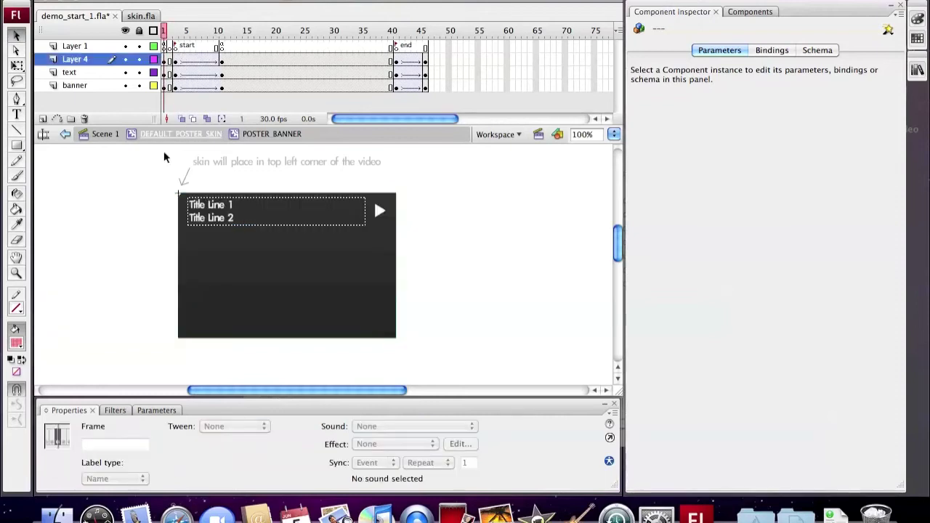
left_click_drag(150, 202, 420, 252)
key("shift+Left")
key("shift+Left")
key("shift+Left")
key("shift+Left")
key("shift+Left")
key("shift+Left")
key("shift+Left")
key("shift+Left")
key("shift+Left")
key("shift+Left")
key("shift+Left")
key("shift+Left")
key("shift+Left")
key("shift+Left")
key("shift+Left")
key("shift+Left")
key("shift+Left")
key("shift+Left")
key("shift+Left")
key("shift+Left")
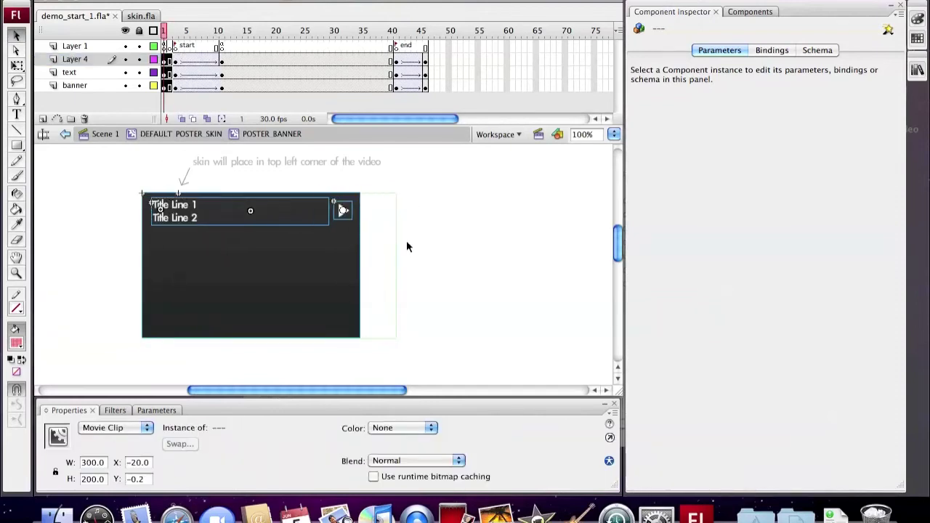
key("shift+Left")
key("shift+Left")
key("shift+Left")
key("shift+Left")
key("shift+Left")
key("shift+Left")
key("shift+Left")
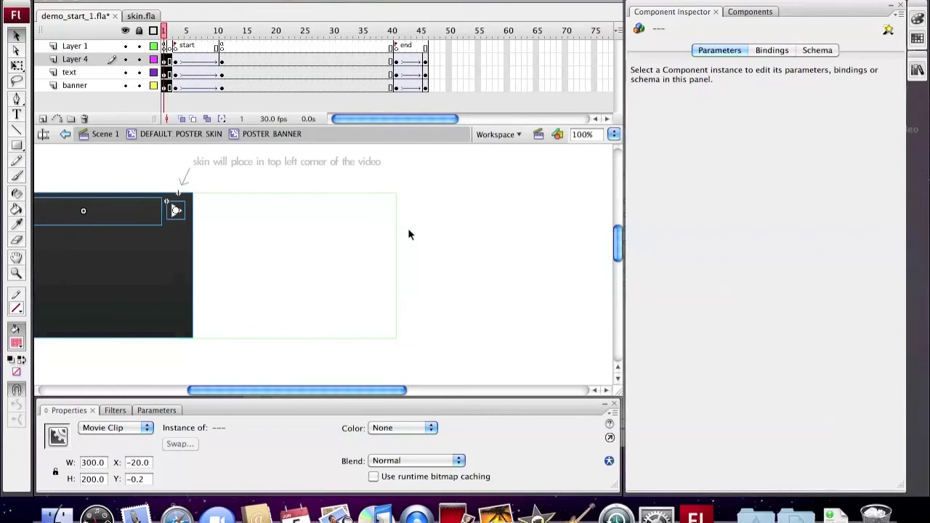
left_click_drag(173, 31, 234, 43)
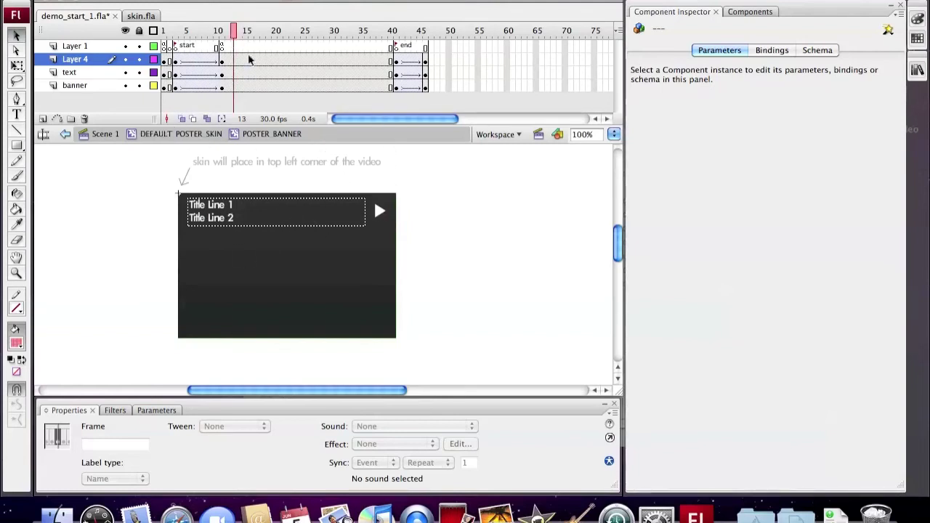
- Inside POSTER BANNER TITLE, duplicate the title text field and place the copy below the title lines
left_click(218, 216)
double_click(223, 222)
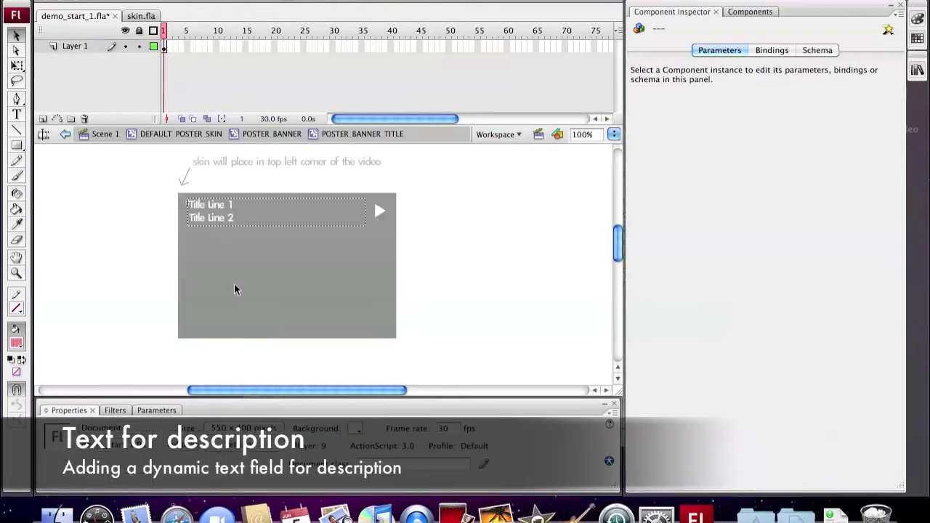
left_click(223, 214)
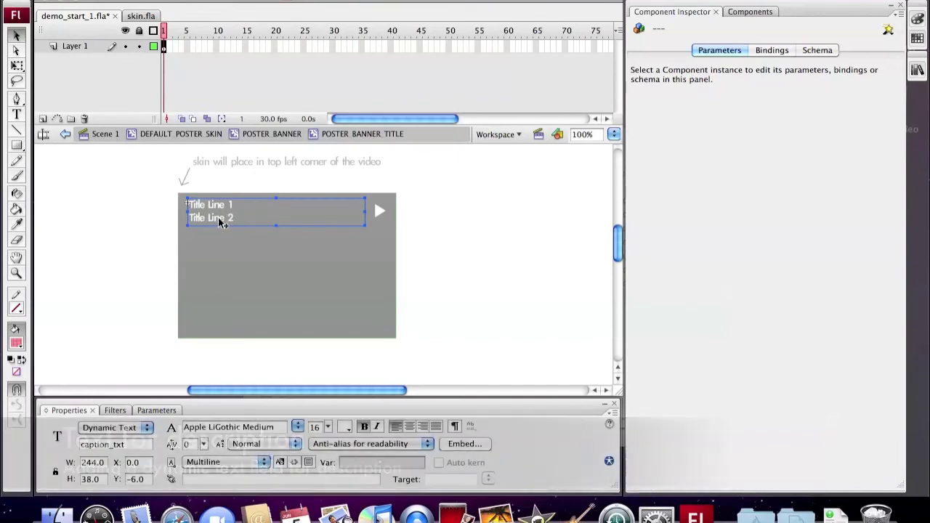
right_click(224, 221)
left_click(231, 240)
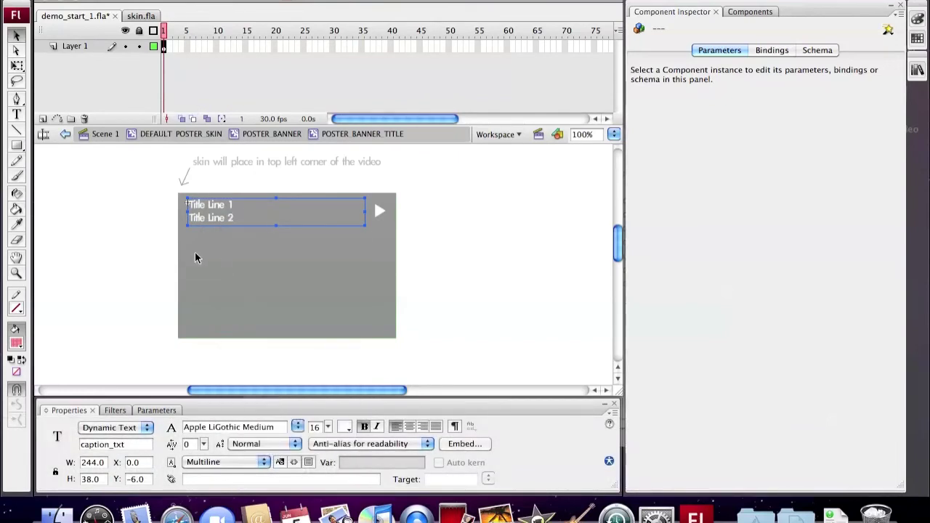
right_click(197, 257)
left_click(222, 293)
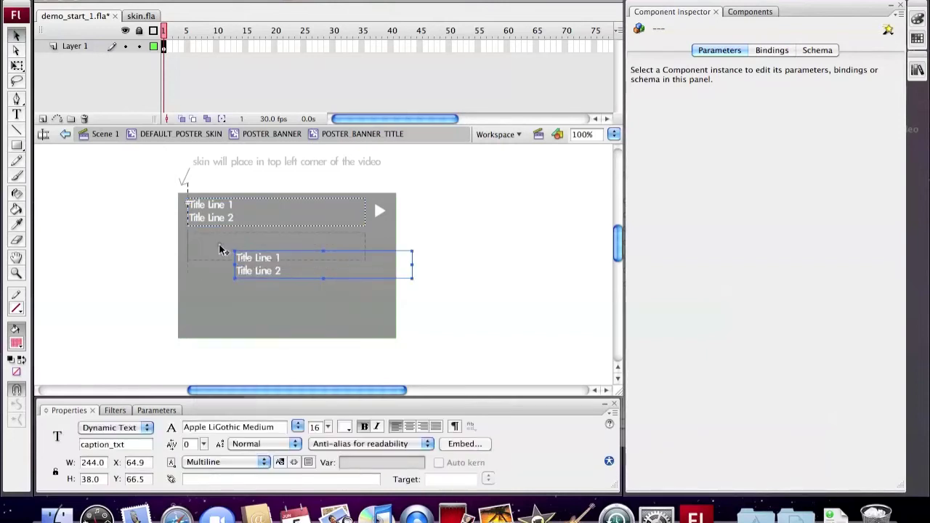
left_click_drag(222, 251, 192, 230)
- Change the copied field's text to 'Description' with a 12-point font size
double_click(227, 255)
type("Desc")
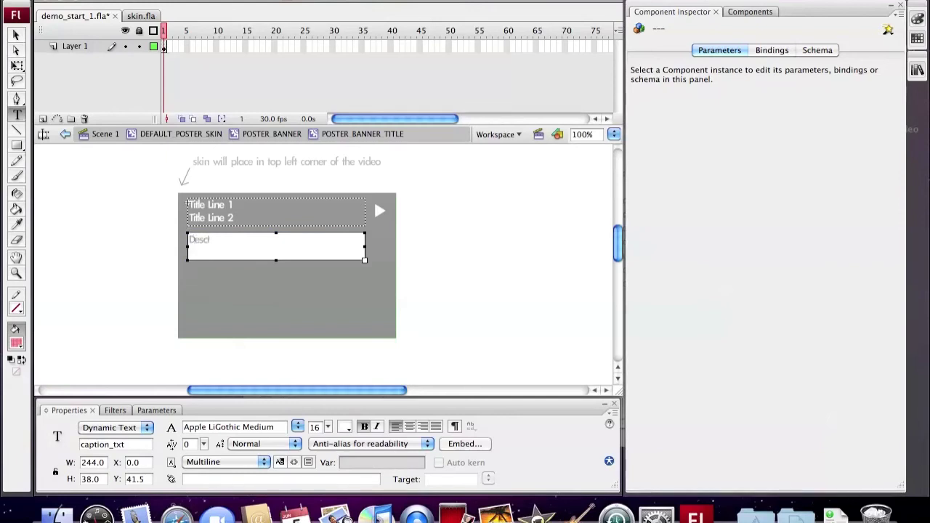
key("super+a")
type("Descrip")
left_click_drag(234, 241, 170, 242)
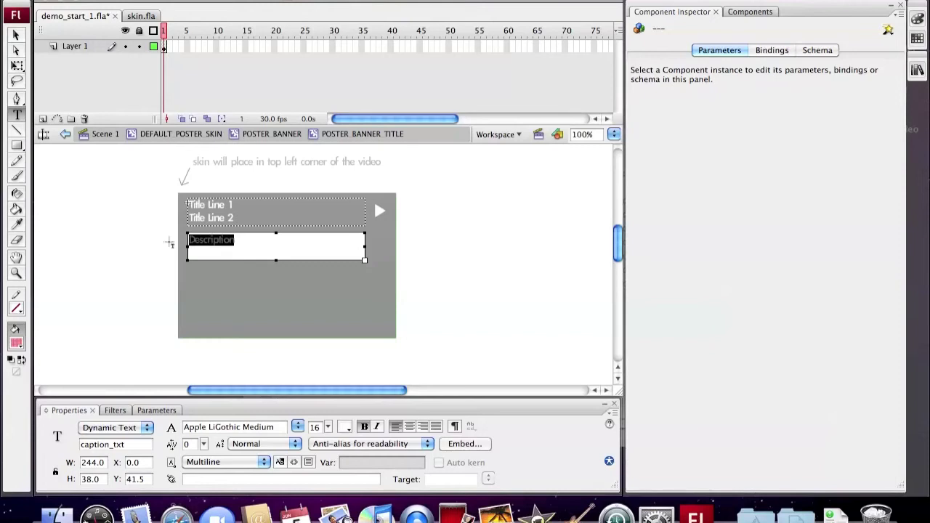
double_click(314, 427)
type("1")
left_click(436, 301)
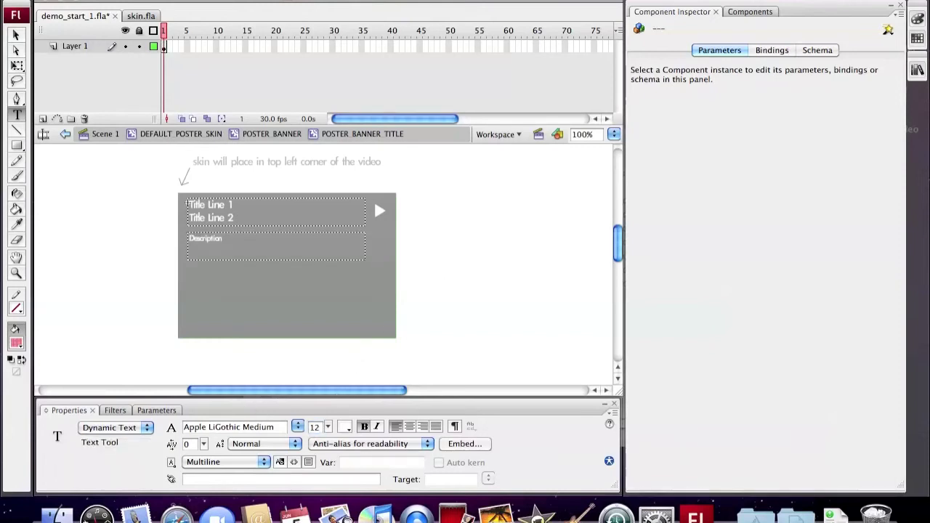
key("v")
- Give the Description text field the instance name description_txt
double_click(249, 290)
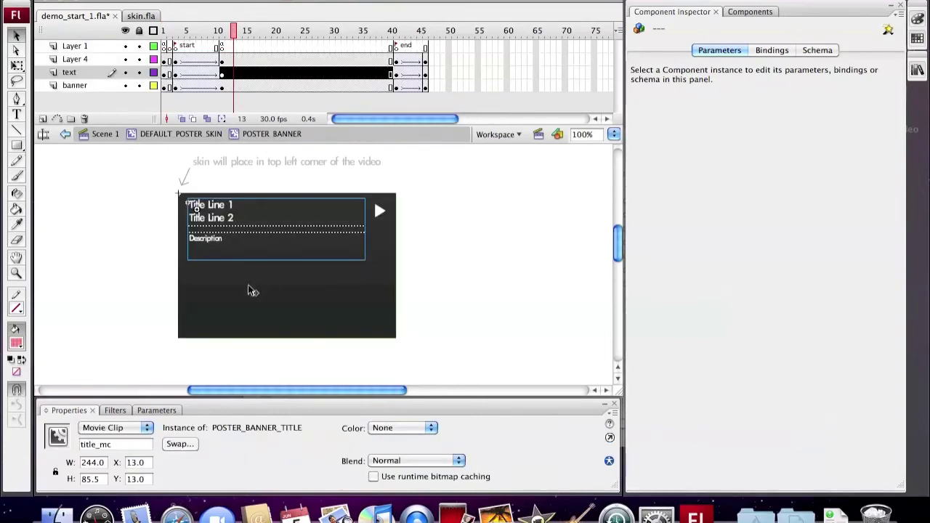
double_click(222, 249)
left_click(204, 243)
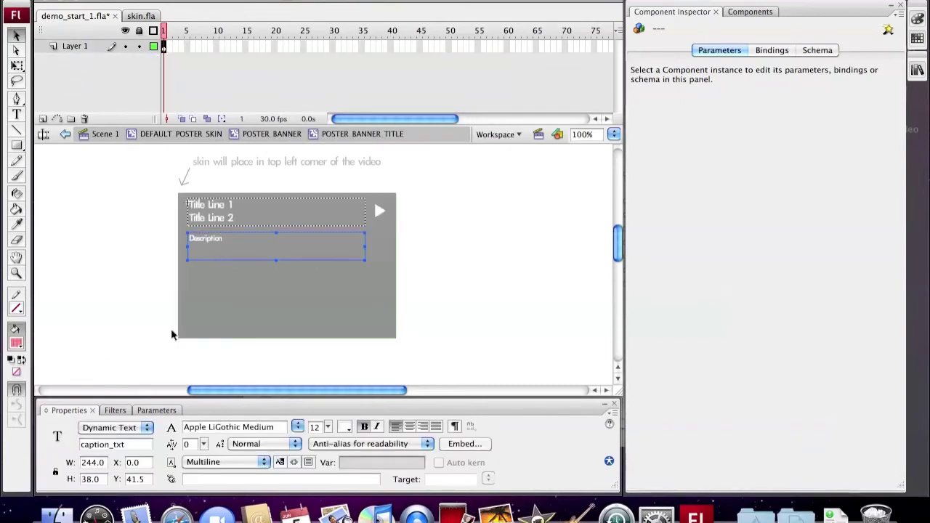
left_click(111, 447)
double_click(111, 447)
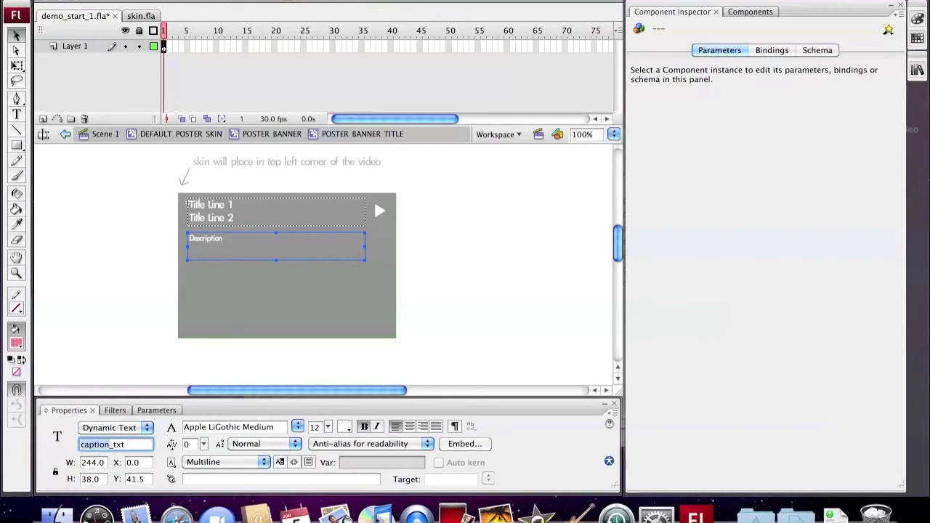
key("BackSpace")
type("description")
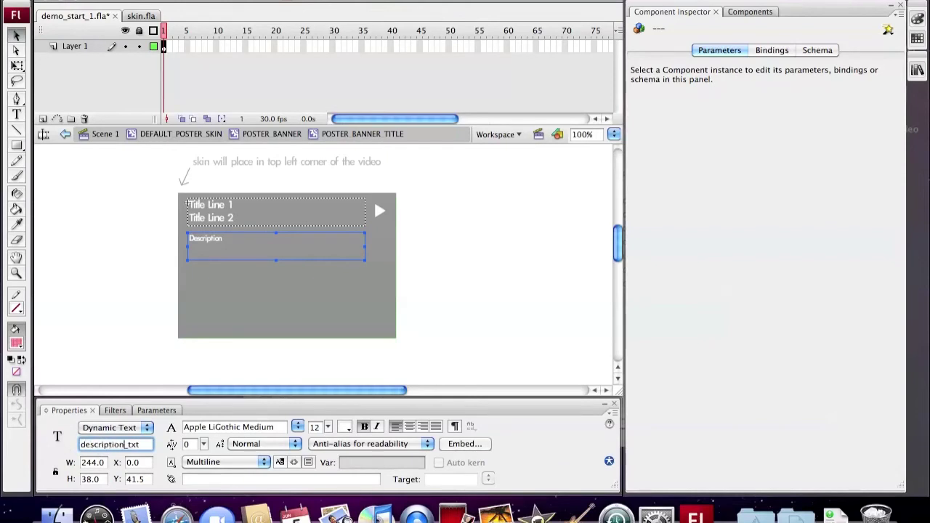
- In POSTER BANNER, replace frame 12's Layer 1 script with just stop();
left_click(251, 134)
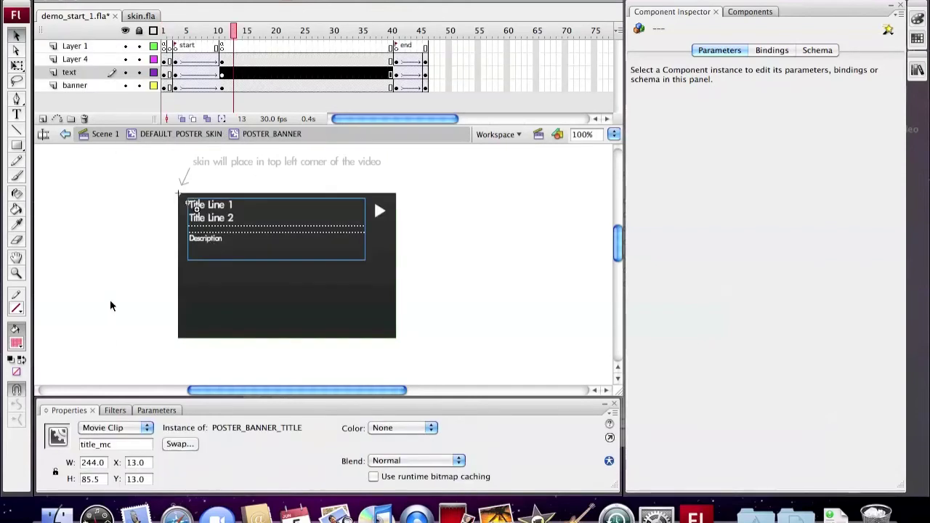
left_click(240, 72)
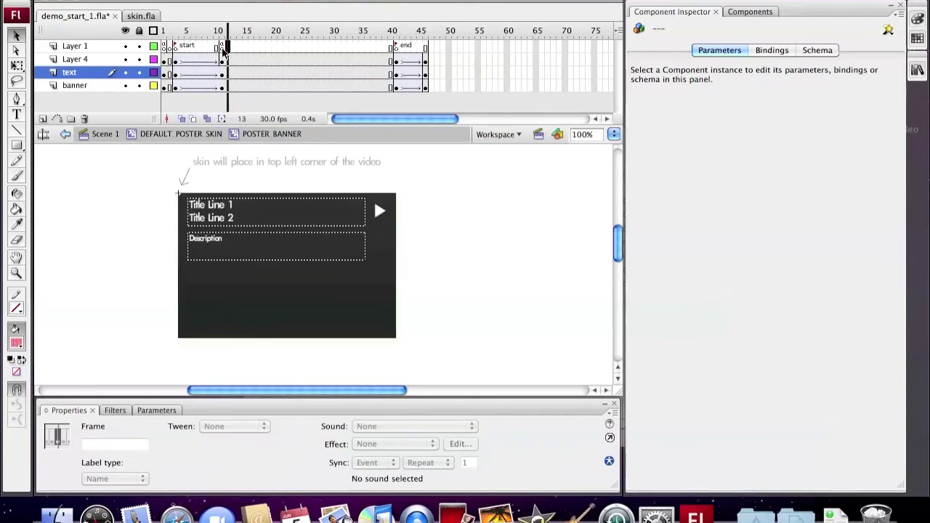
left_click(228, 47)
left_click(469, 1)
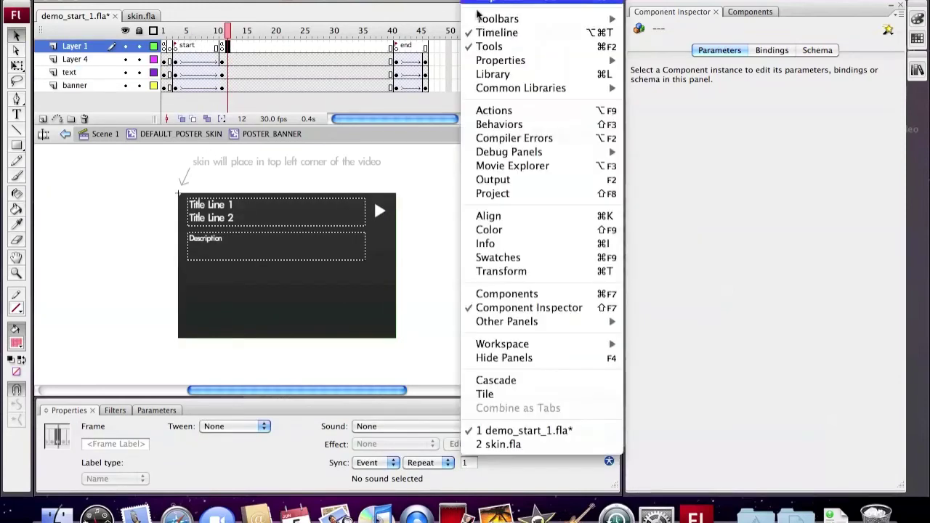
left_click(487, 109)
key("super+shift+Up")
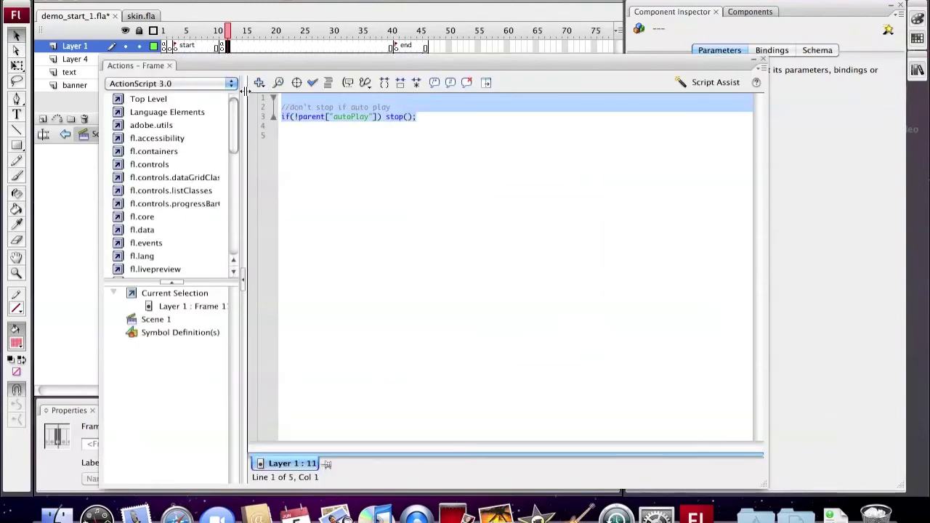
key("BackSpace")
type("s")
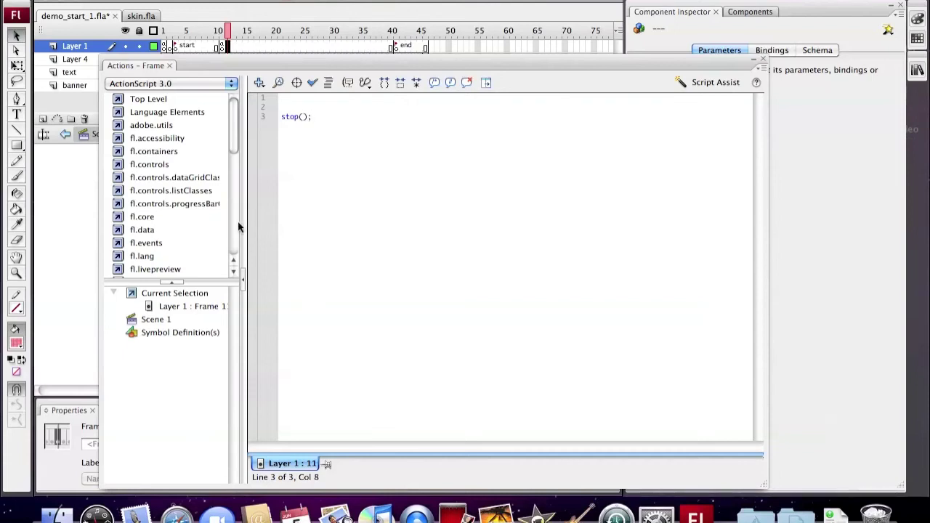
left_click(763, 59)
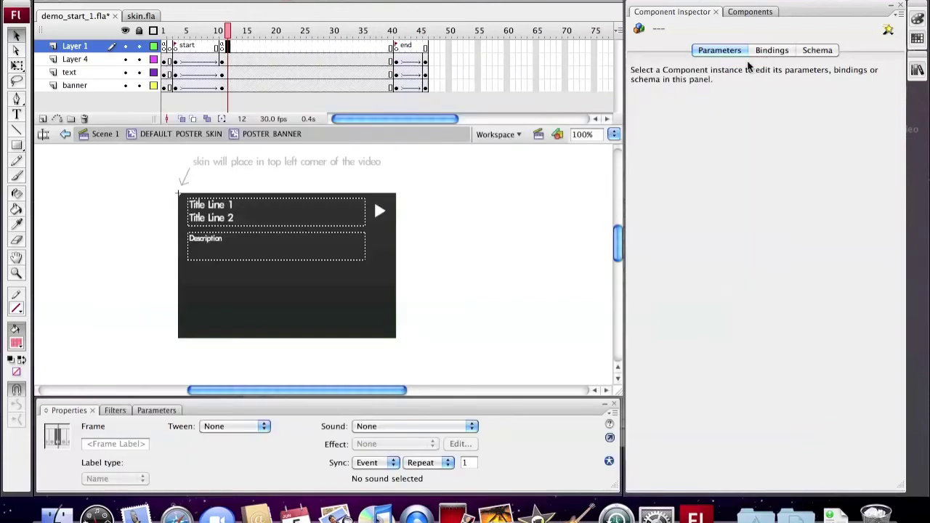
- Open the ActionScript layer's frame script in DEFAULT POSTER SKIN
left_click(191, 133)
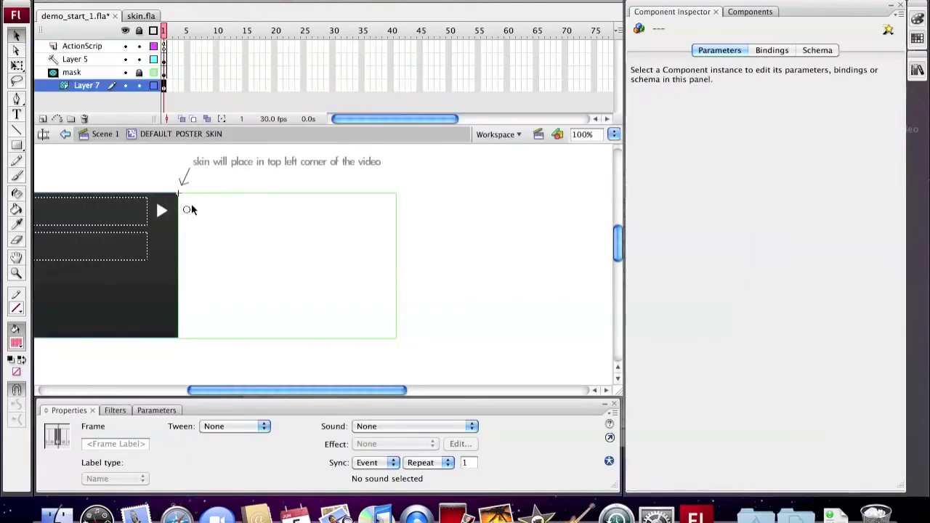
left_click(165, 47)
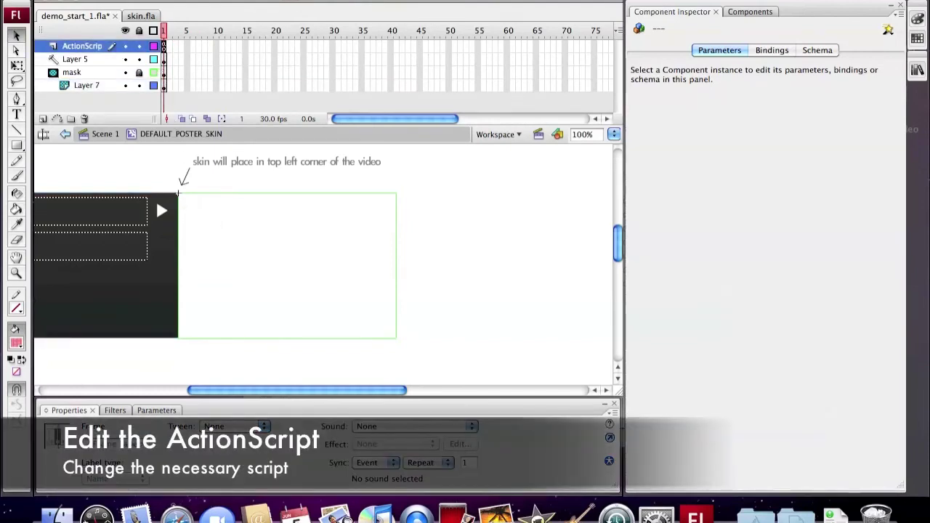
left_click(481, 2)
left_click(500, 110)
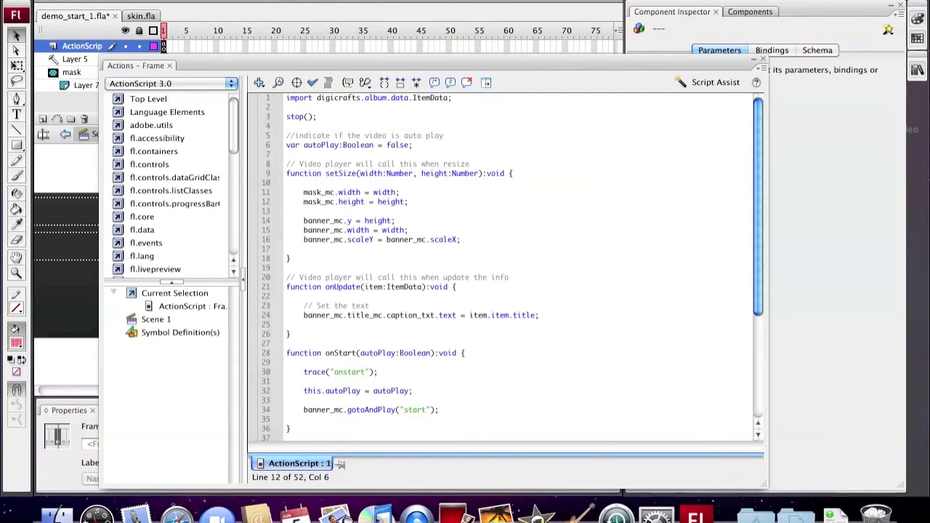
- Review the setSize function's mask_mc width and height lines
left_click_drag(286, 174, 514, 174)
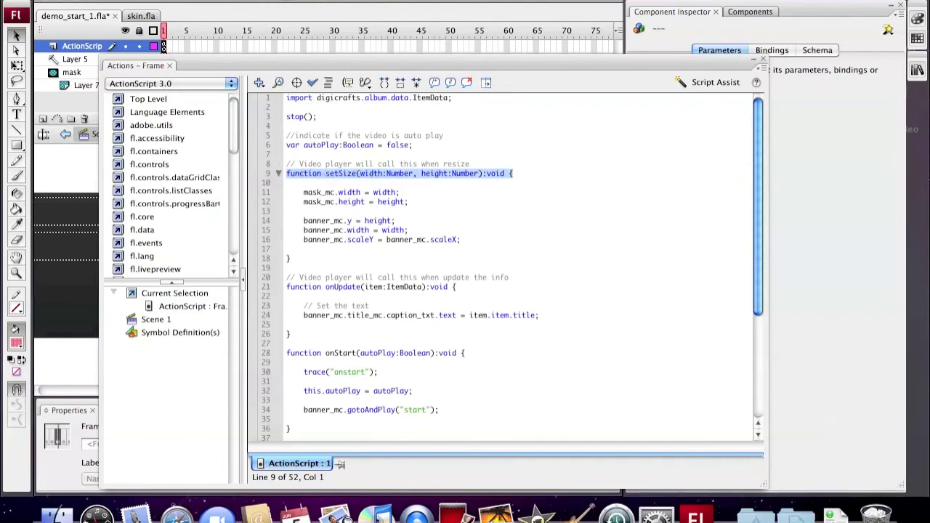
left_click(304, 210)
left_click_drag(287, 211, 278, 237)
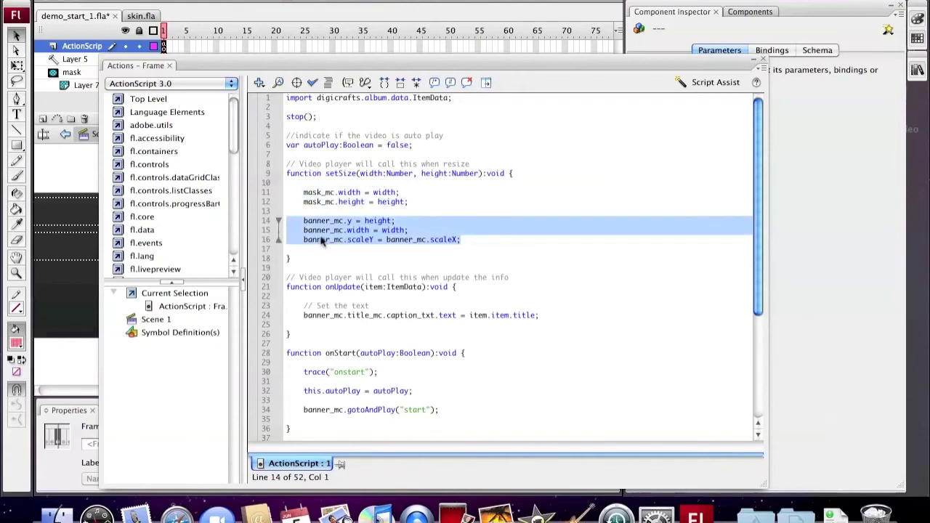
left_click(409, 201)
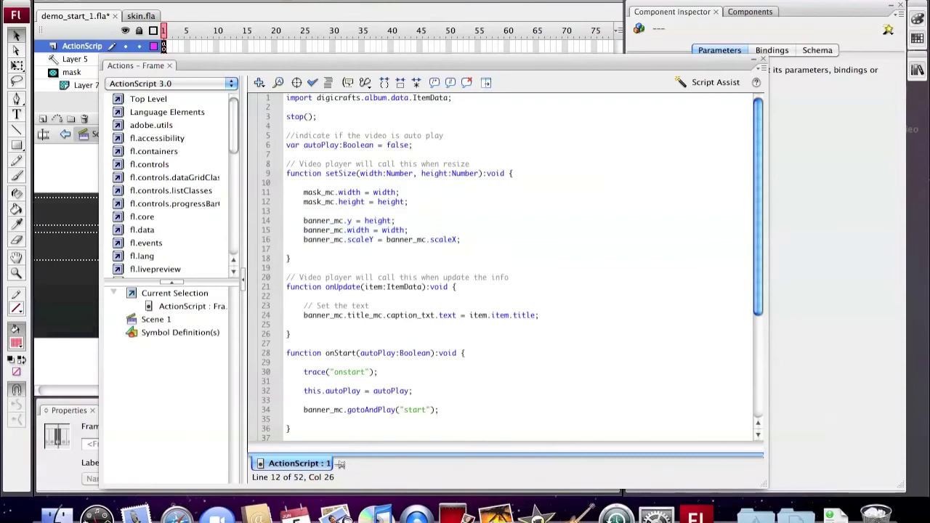
- Add a mask_mc.x line after the mask height line in setSize
key("Return")
type("mask_")
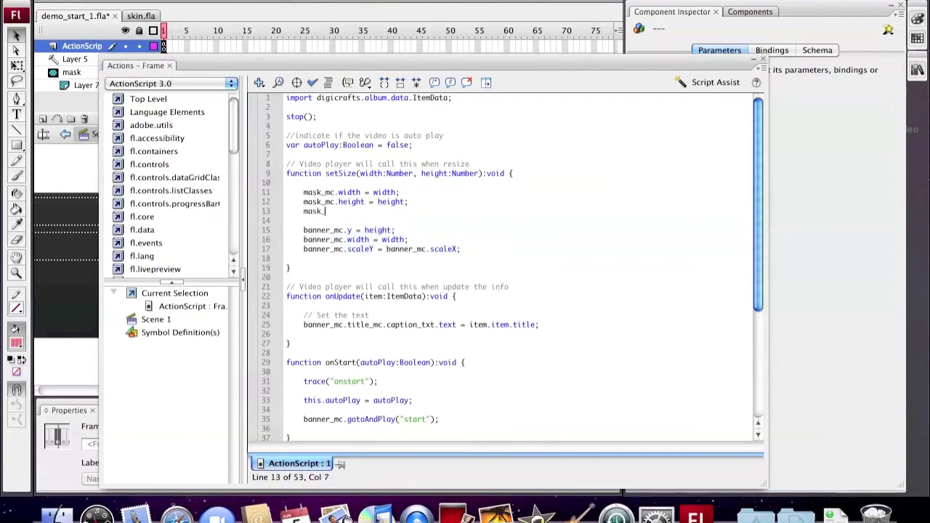
type("mc.")
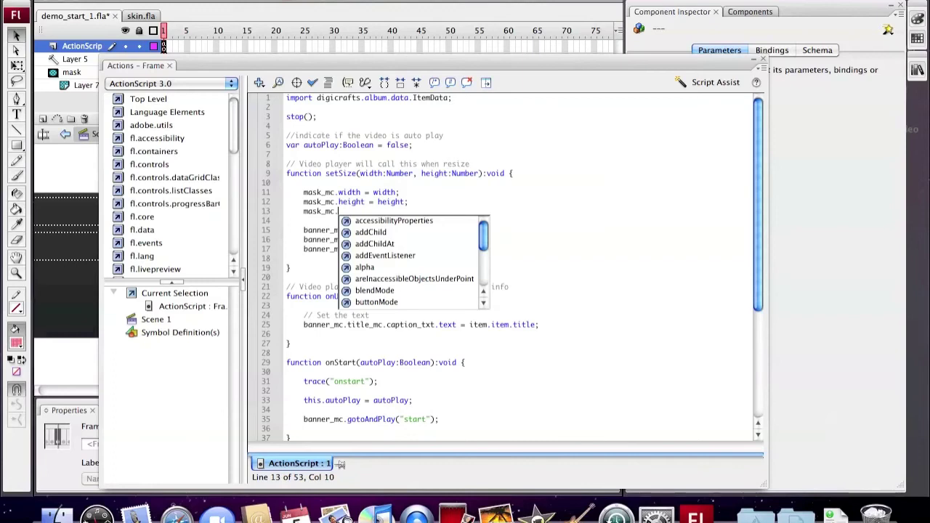
type("y")
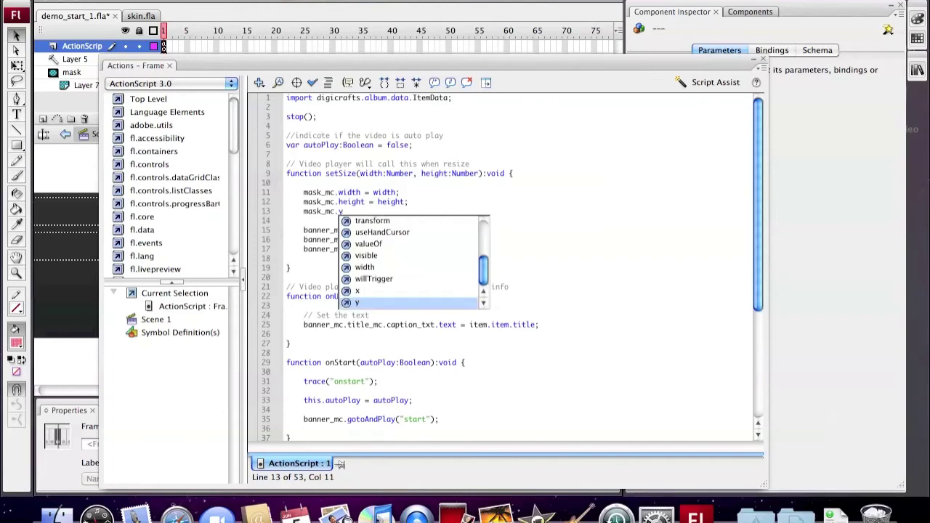
key("BackSpace")
type("x = width;")
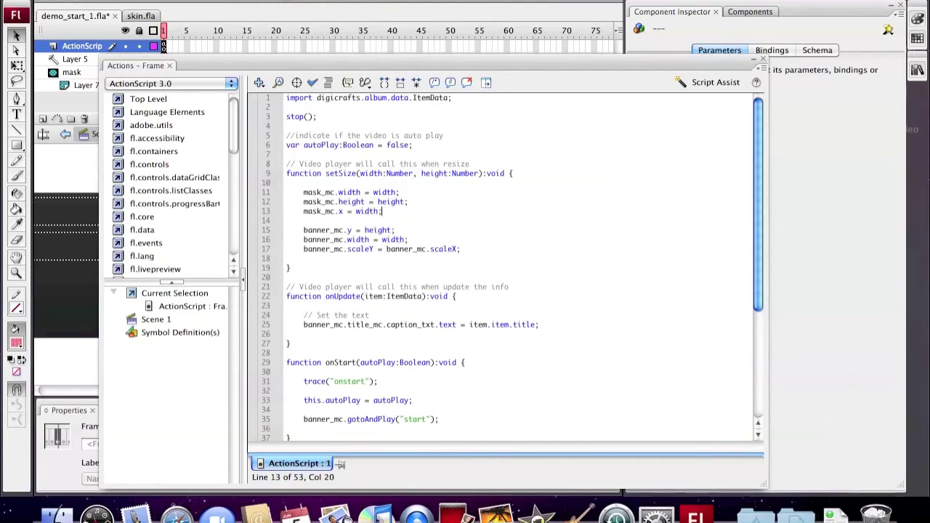
key("Return")
key("Return")
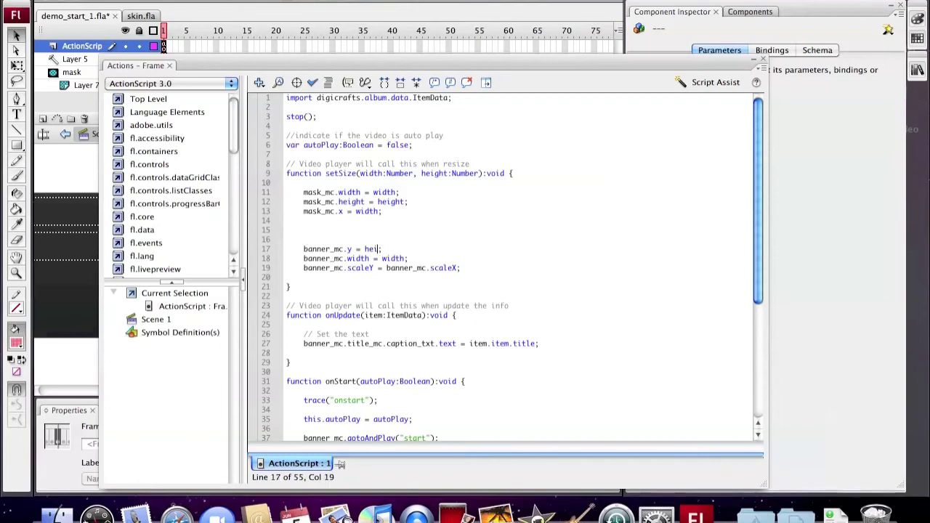
- Set banner_mc.y = 0 and banner_mc.x = width, deleting the banner width and scaleY lines
key("BackSpace")
key("Return")
type("ba")
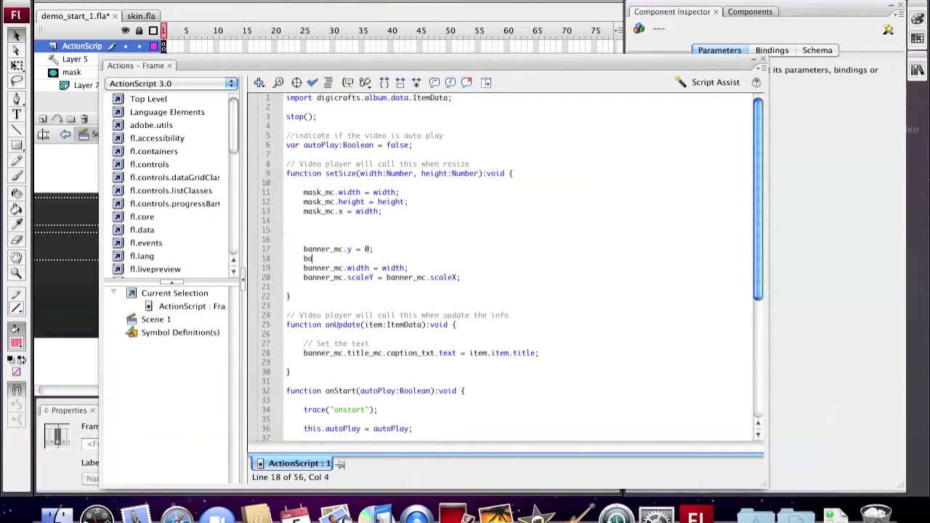
type("nner_mc.")
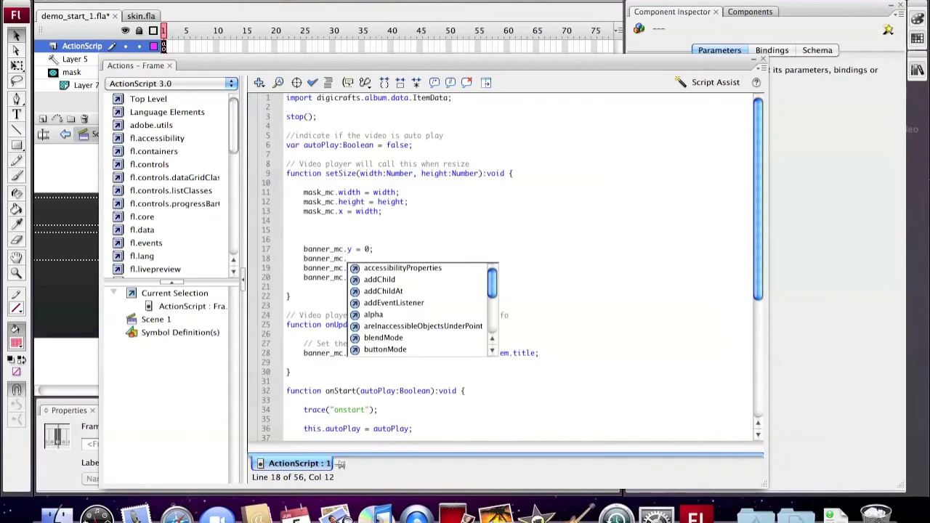
type("x")
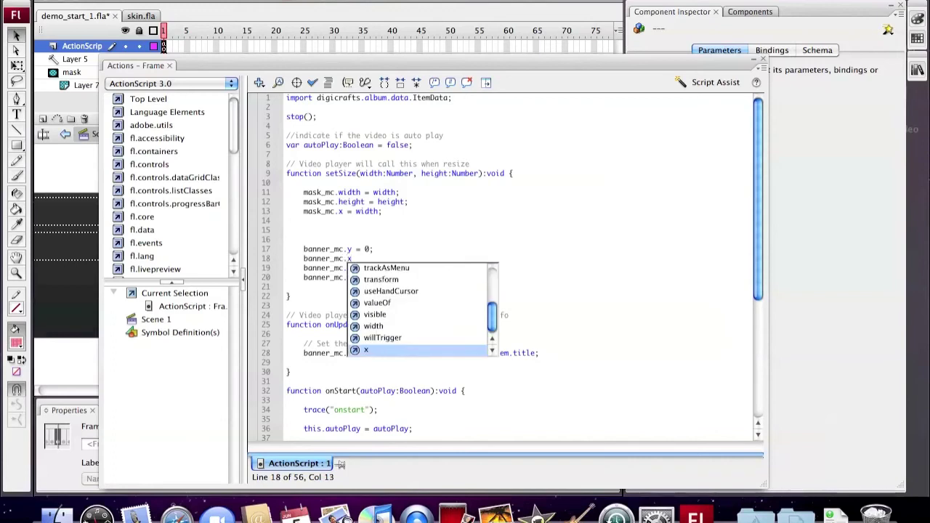
type(" = width;")
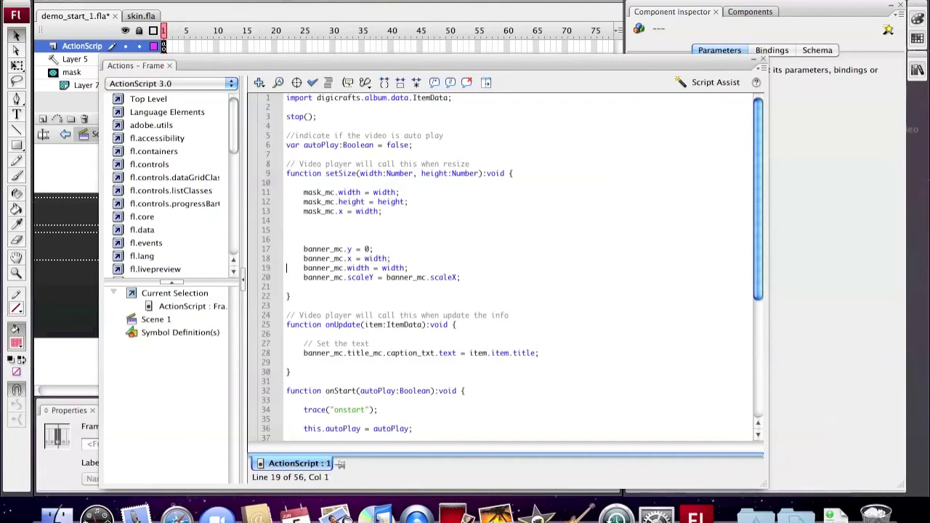
key("shift+Down")
key("shift+End")
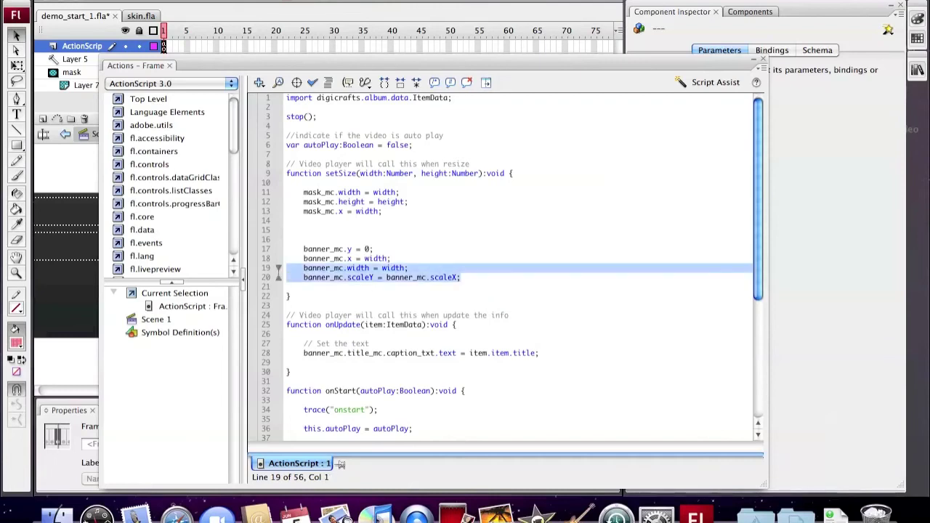
key("BackSpace")
key("BackSpace")
key("BackSpace")
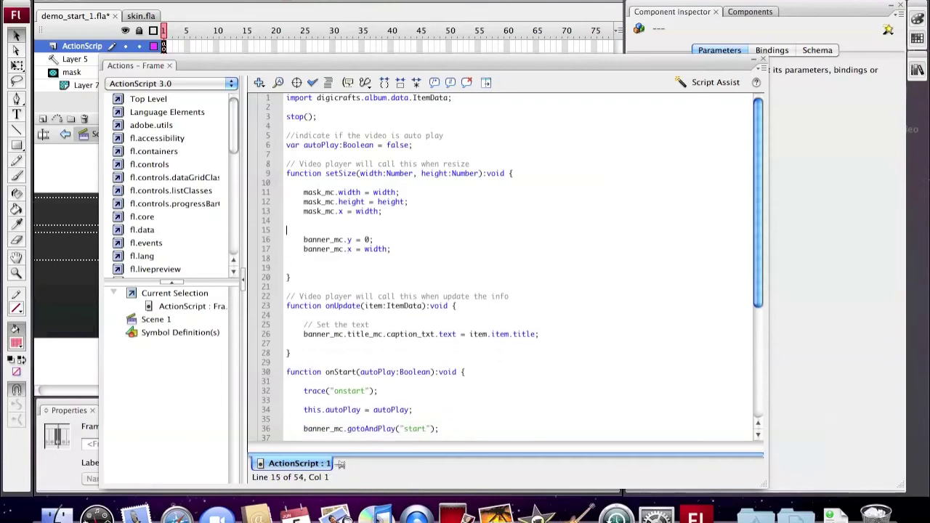
- Duplicate onUpdate's caption_txt line as a new line 27
key("super+s")
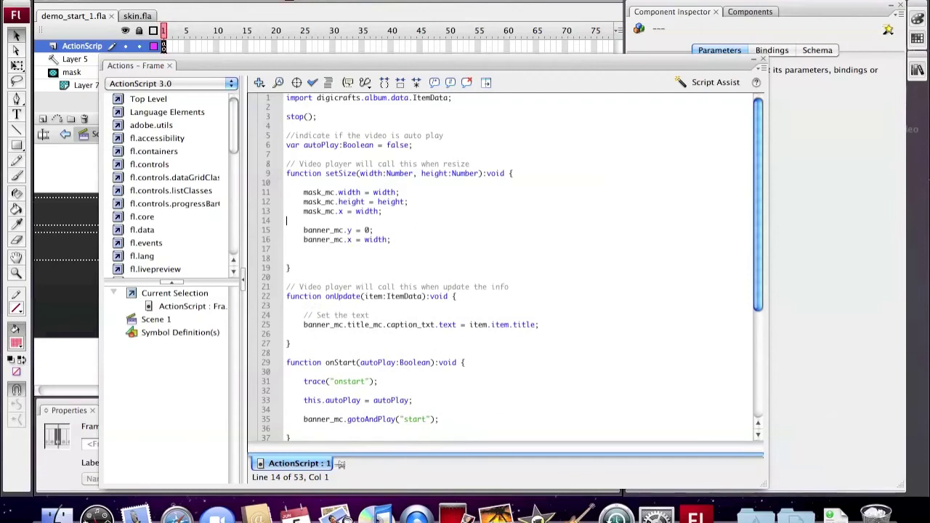
left_click_drag(286, 296, 456, 295)
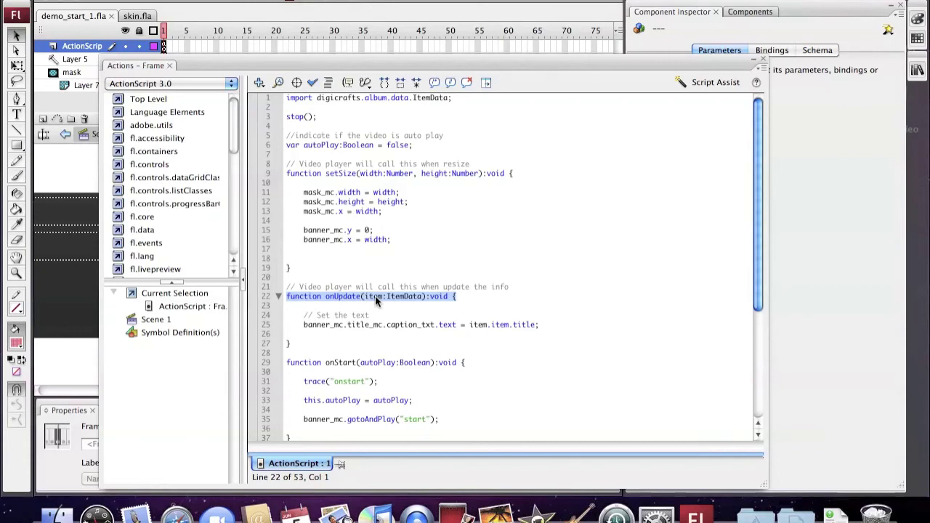
key("Down")
key("Down")
key("Down")
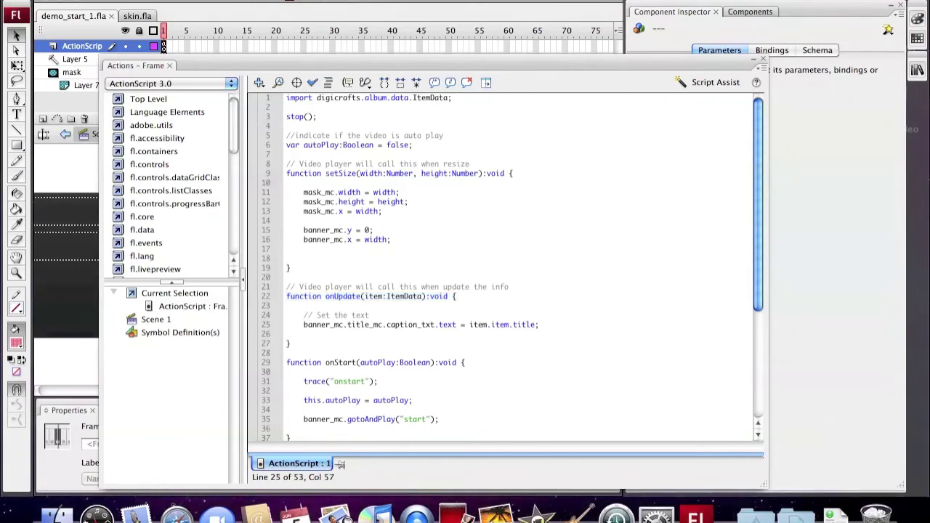
key("shift+Home")
key("super+c")
key("End")
key("Return")
key("Return")
key("super+v")
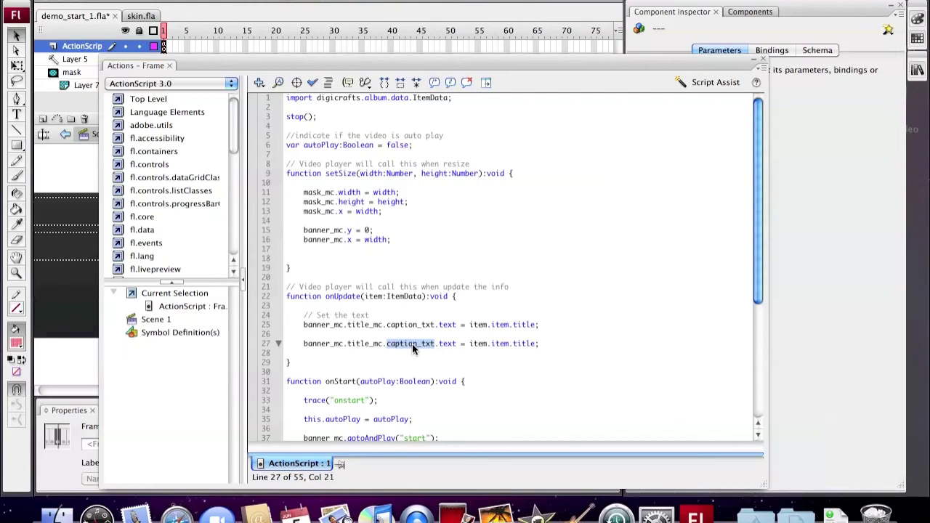
- Make the copy fill description_txt with the item's description, then save
type("description_txt")
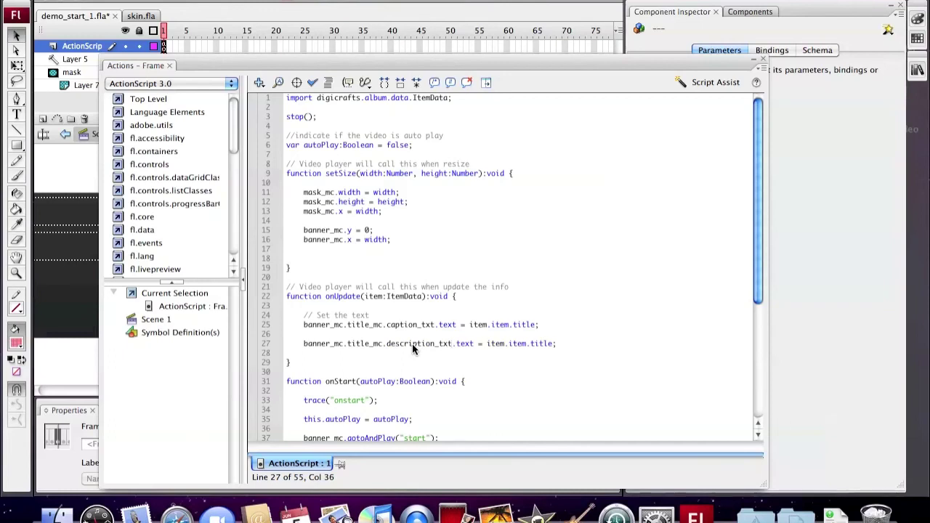
double_click(549, 341)
type("description")
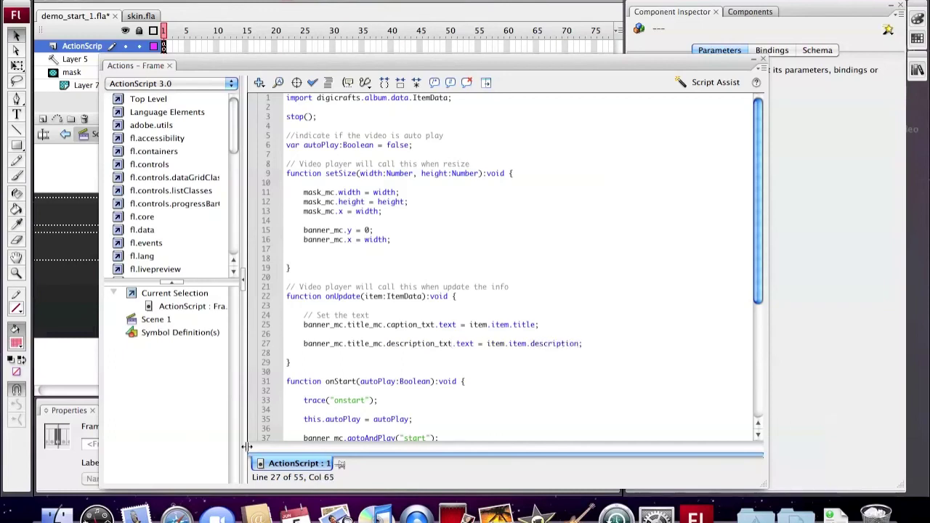
left_click(290, 268)
key("super+s")
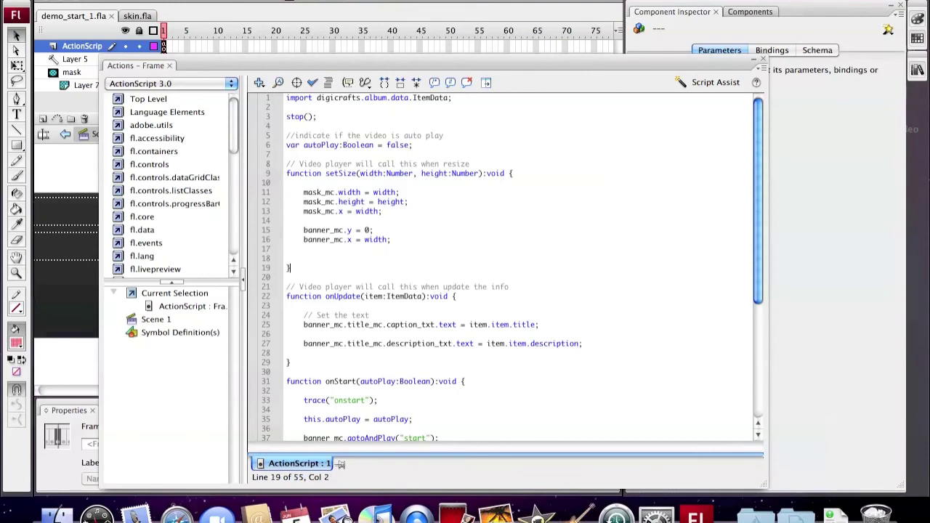
left_click(762, 62)
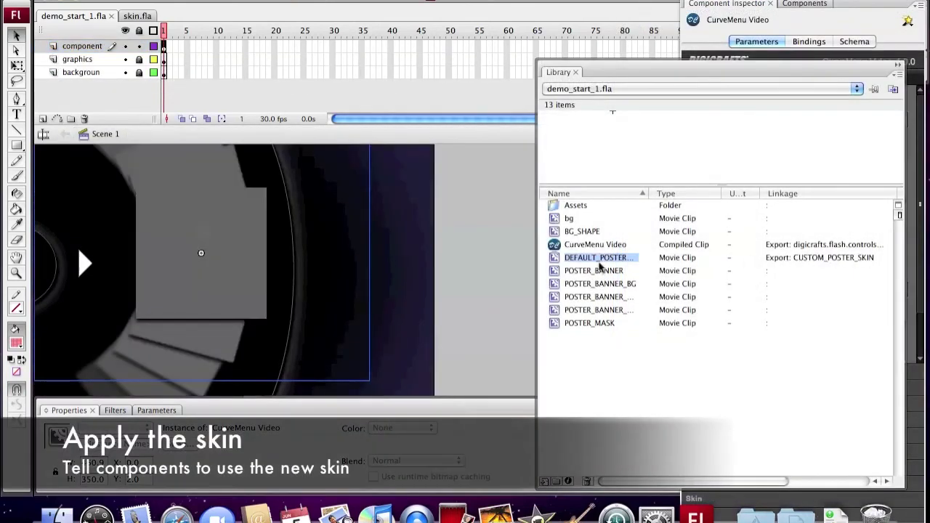
- Copy the CUSTOM_POSTER_SKIN class name from the default poster symbol's Linkage properties
right_click(596, 261)
left_click(625, 411)
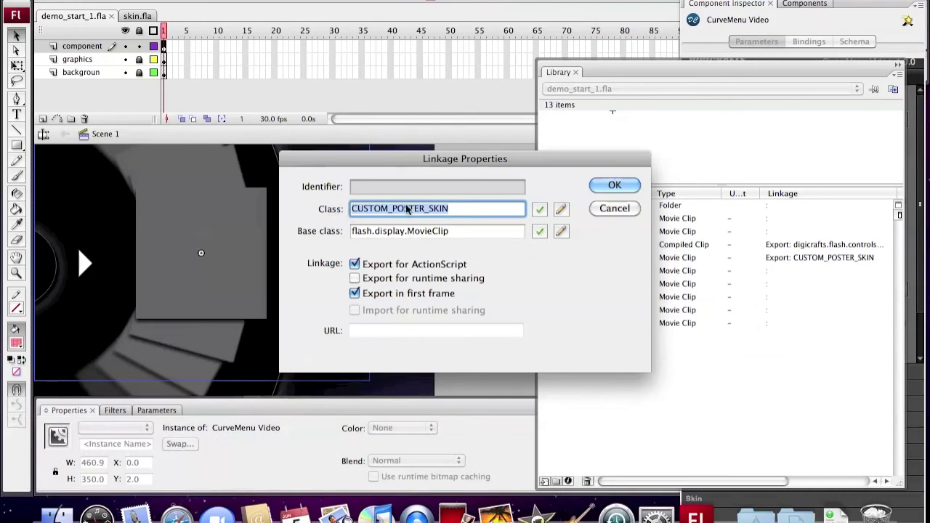
left_click_drag(449, 210, 349, 211)
left_click(404, 210)
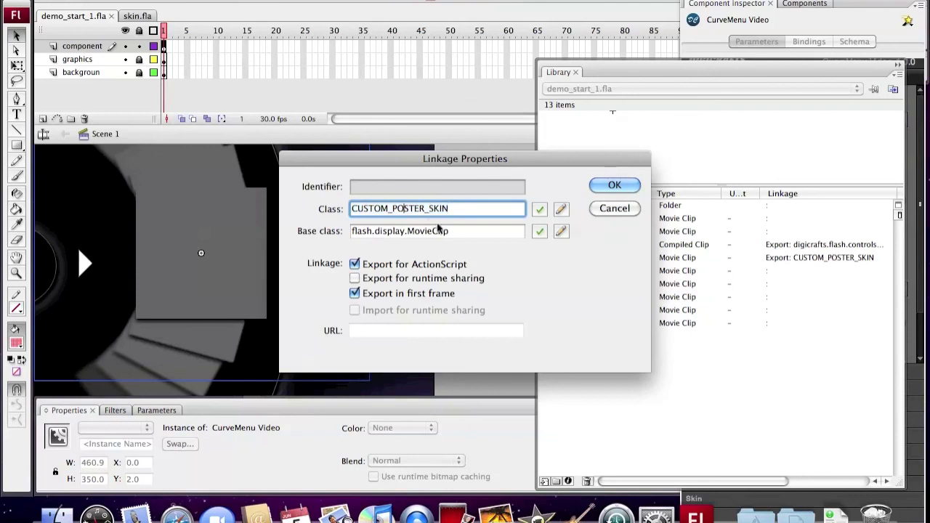
double_click(446, 208)
key("super+c")
left_click(612, 210)
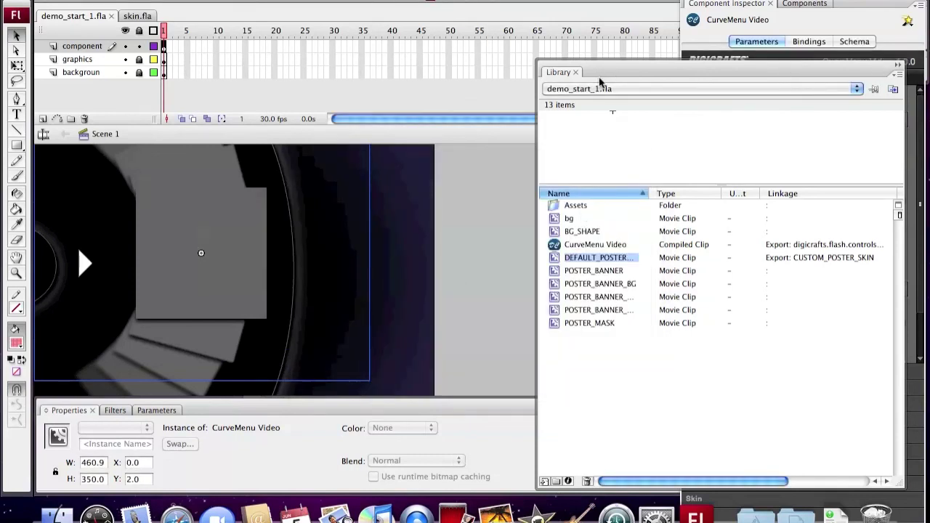
- Paste CUSTOM_POSTER_SKIN into the component's Skin > Poster Skin parameter
left_click(898, 67)
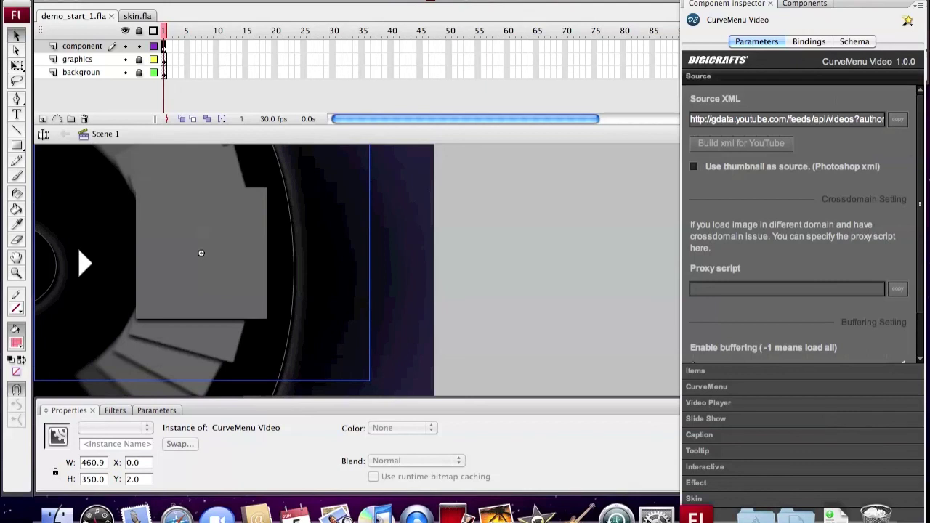
left_click(733, 501)
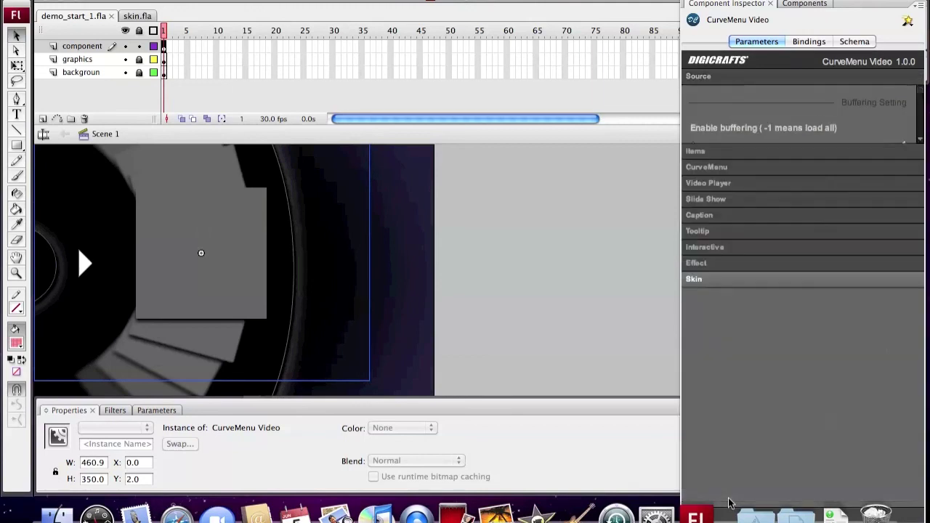
scroll(916, 300, "down", 3)
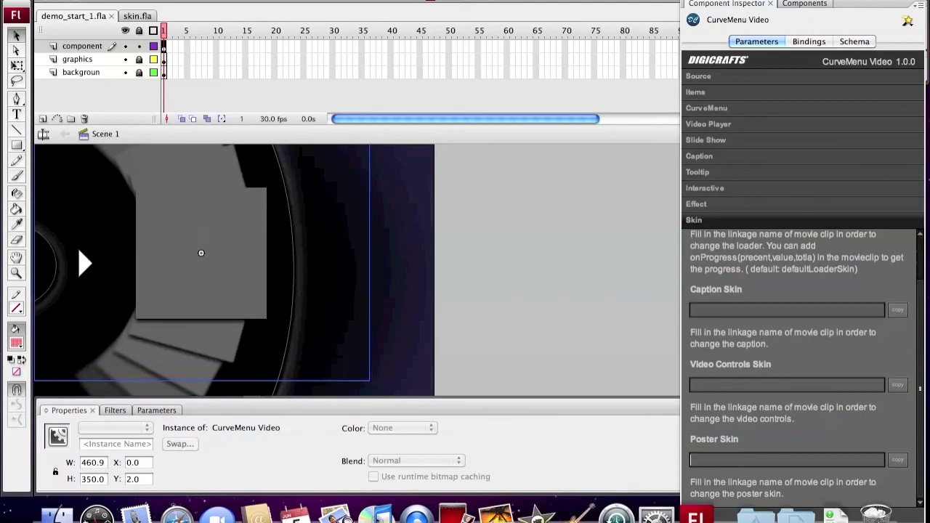
right_click(726, 459)
left_click(762, 414)
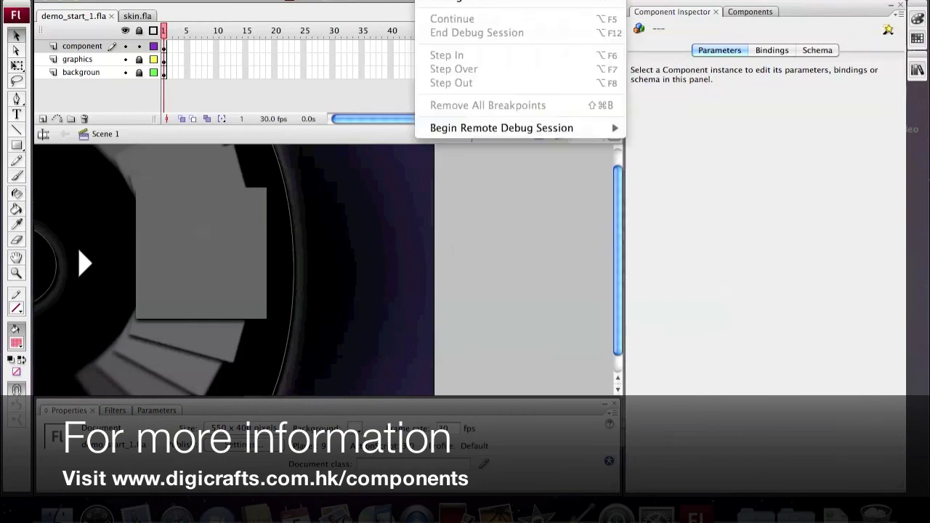
- Test the movie and rotate the carousel to check each video's title and description
left_click(442, 156)
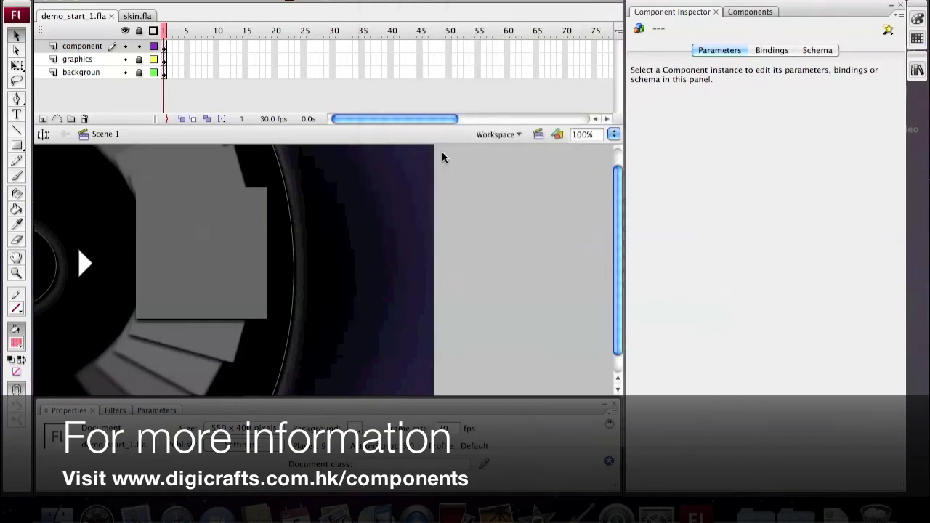
left_click(403, 3)
left_click(407, 83)
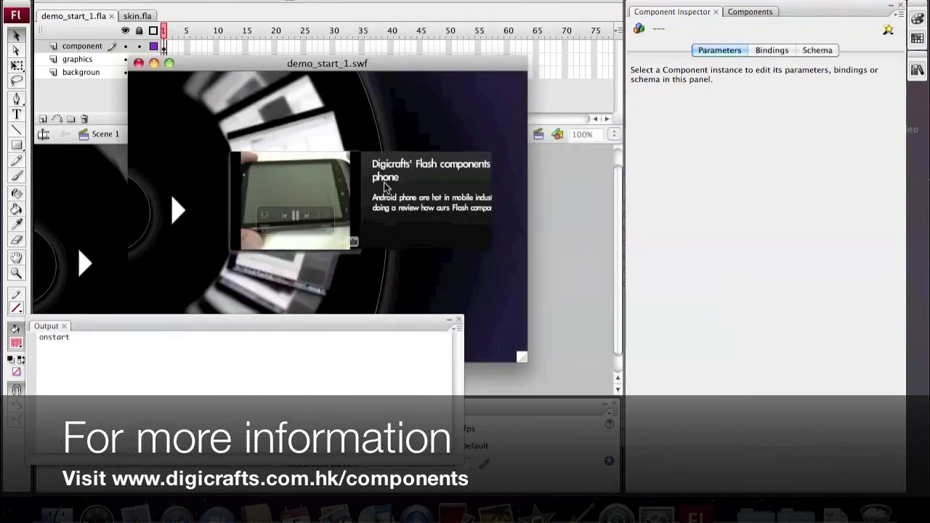
left_click(287, 108)
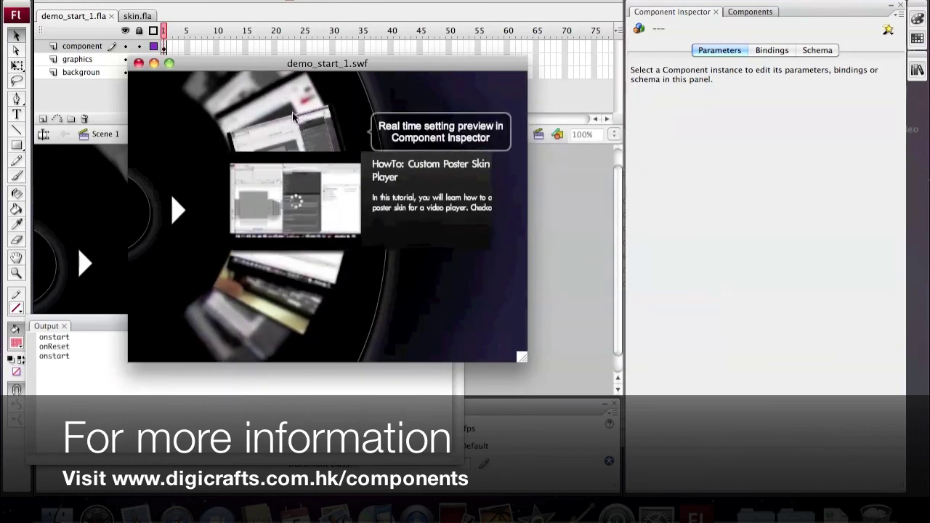
left_click(280, 111)
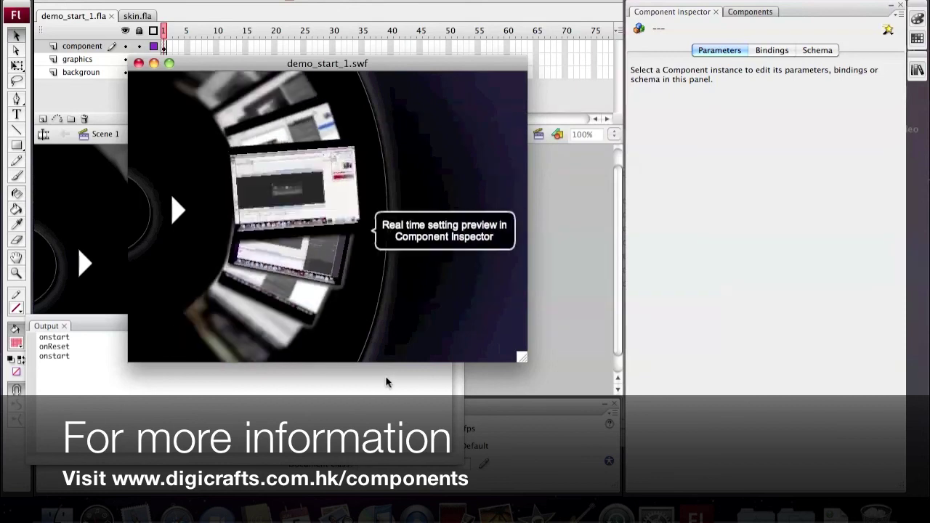